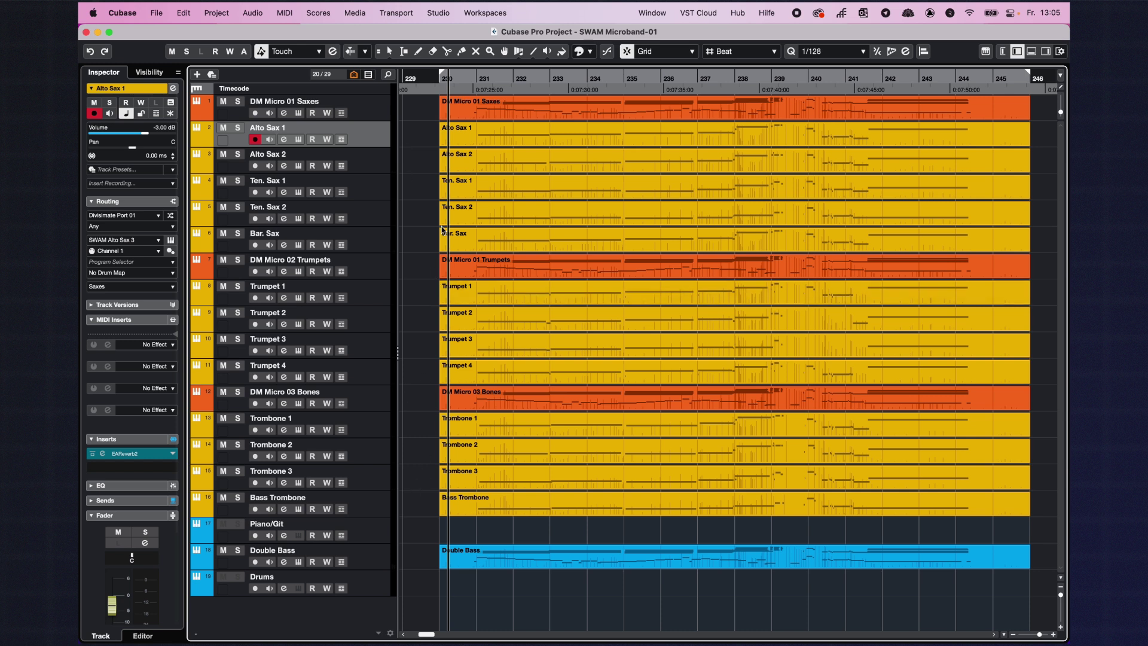
# Step: Set the playhead to bar 230 and highlight the recorded Saxes, Trumpets, Bones and Double Bass parts in turn, ending with nothing selected
pyautogui.moveTo(448, 77); pyautogui.dragTo(439, 76)
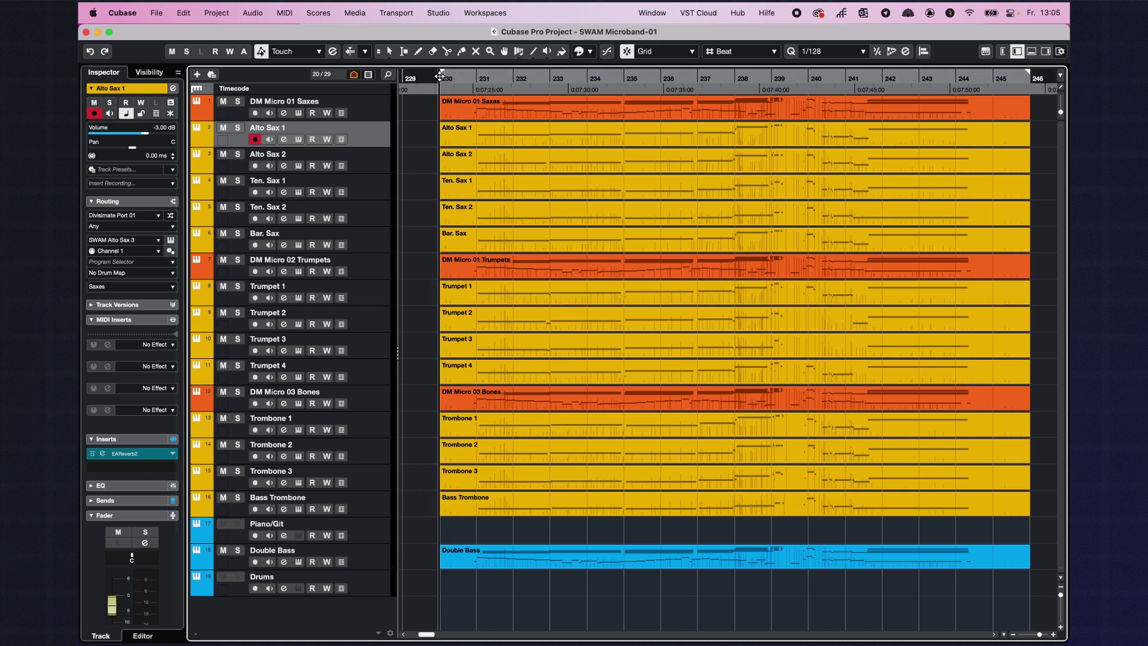
pyautogui.click(473, 103)
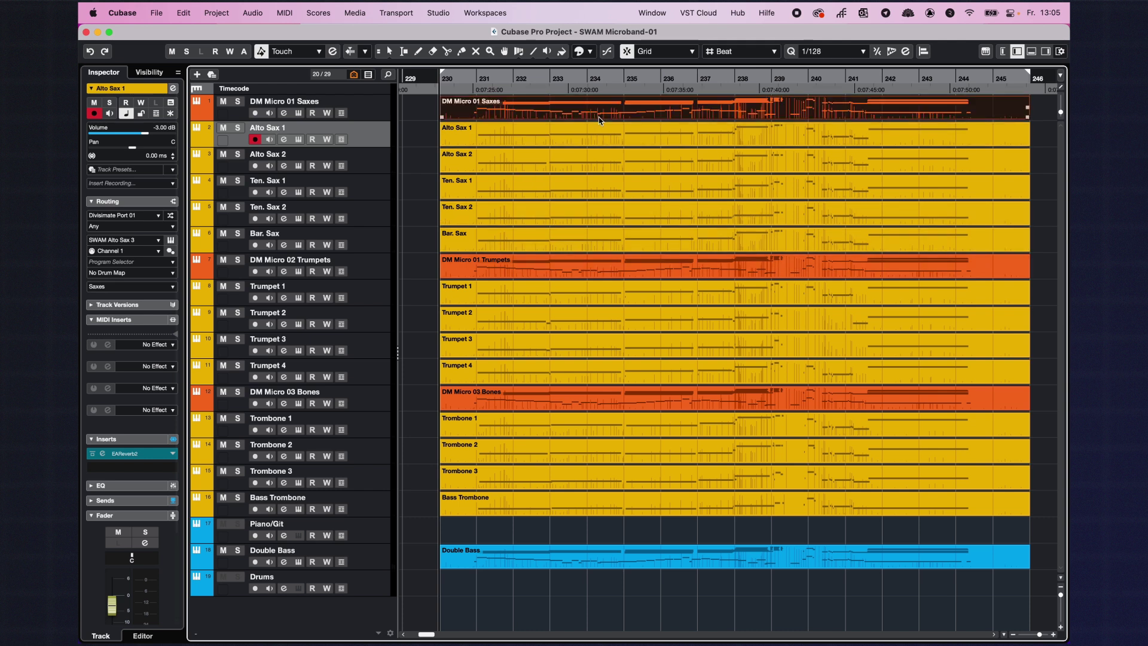
pyautogui.click(553, 270)
pyautogui.click(595, 408)
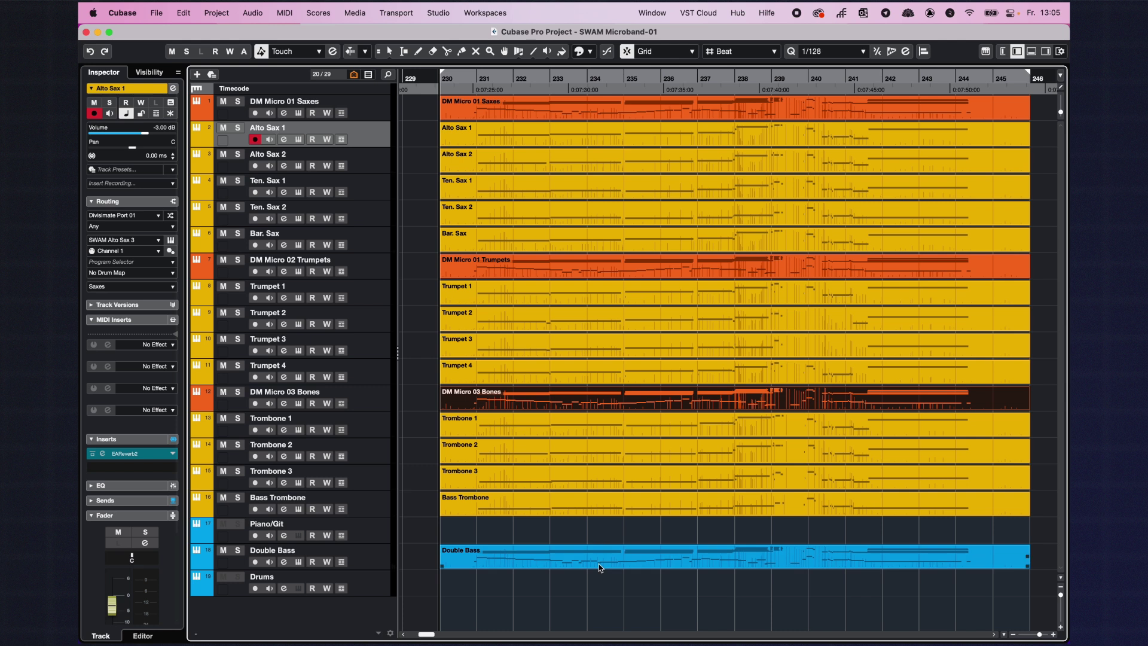
pyautogui.click(599, 562)
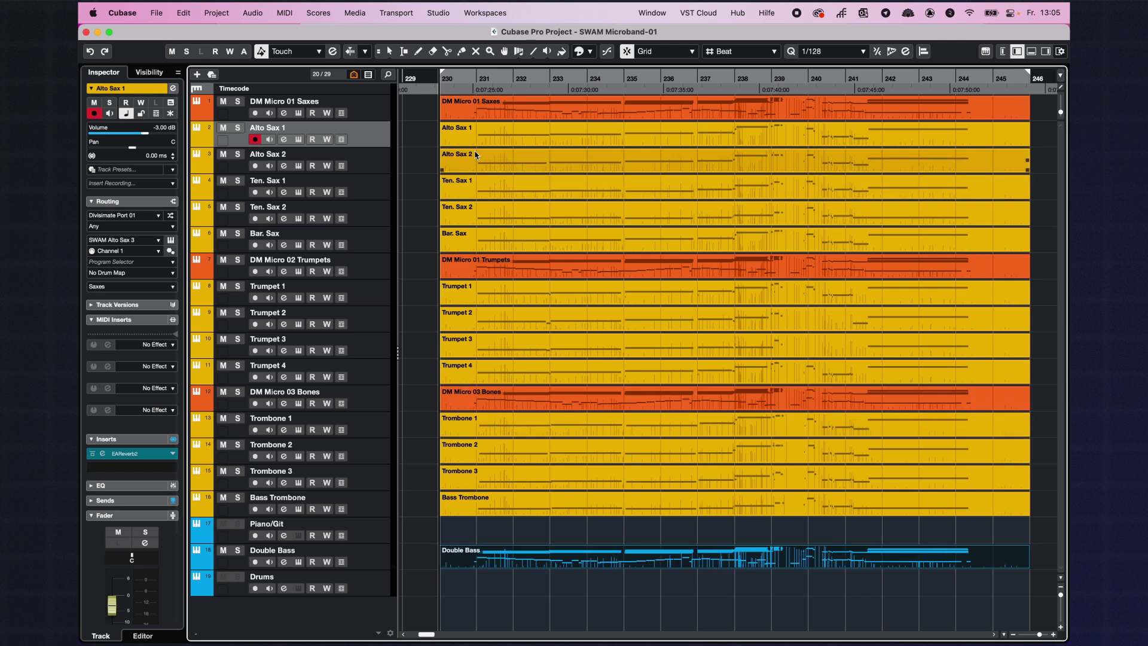
pyautogui.click(418, 143)
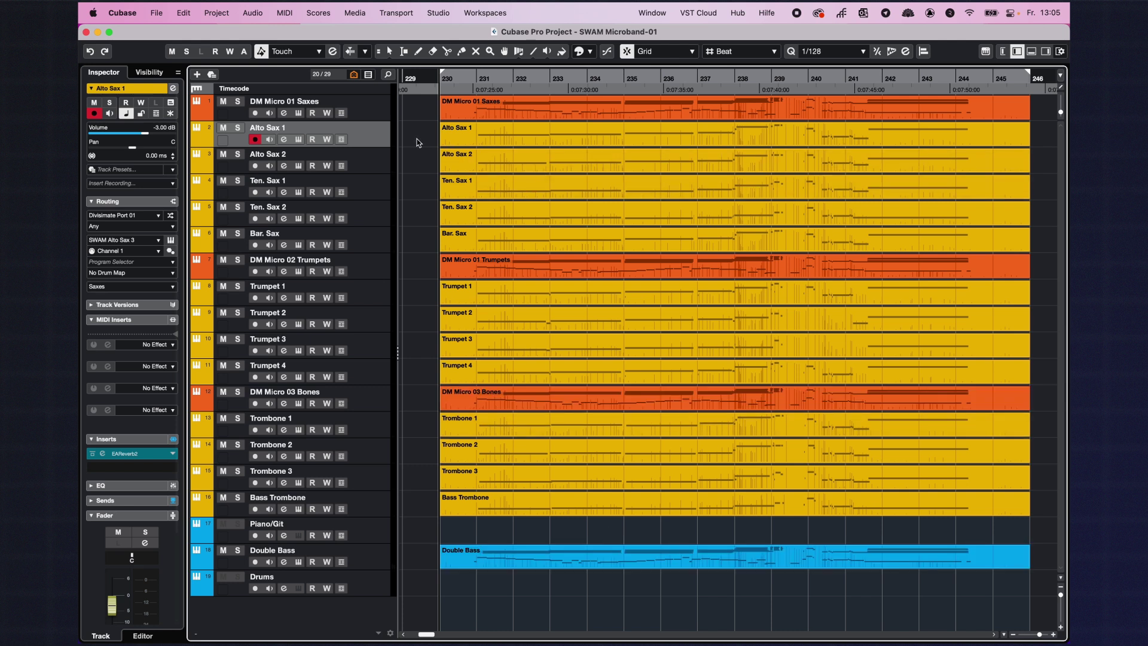
# Step: Select the sax tracks down to Bar. Sax, the four trumpet tracks, and Trombone 1 through Bass Trombone as successive groups
pyautogui.keyDown('shift'); pyautogui.click(384, 238); pyautogui.keyUp('shift')
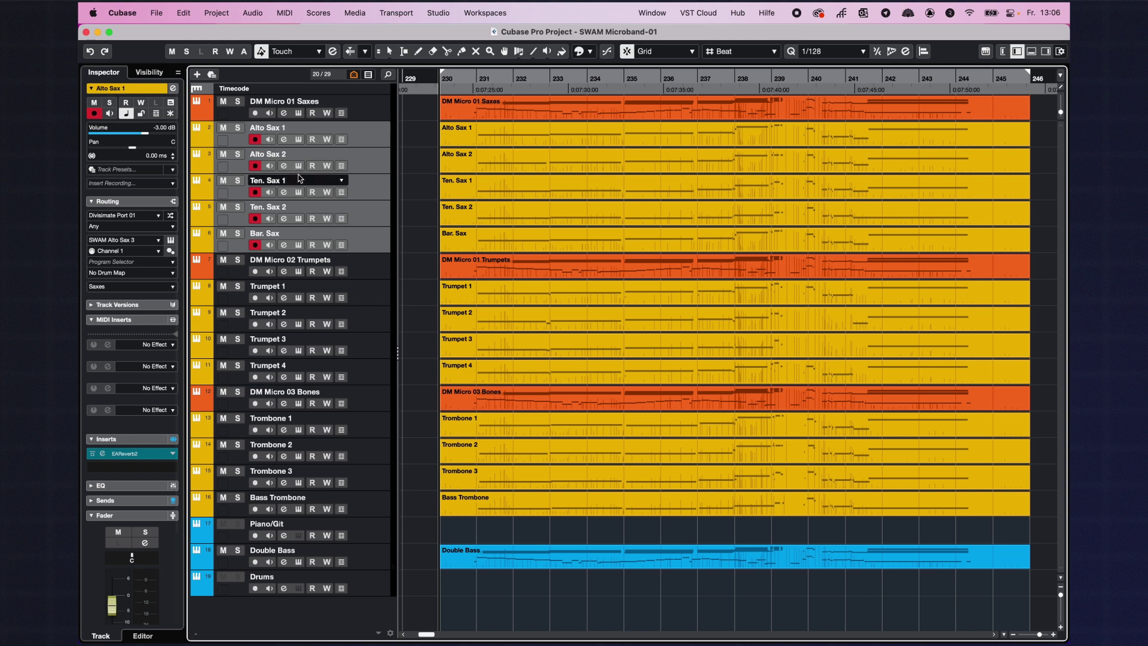
pyautogui.click(375, 301)
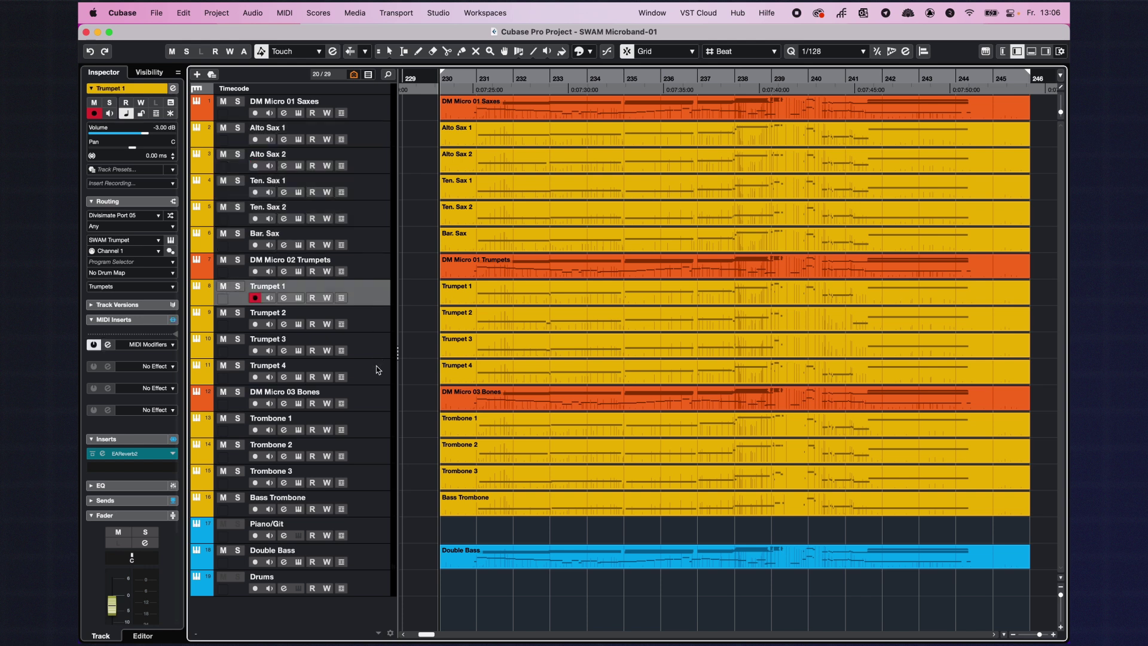
pyautogui.keyDown('shift'); pyautogui.click(378, 371); pyautogui.keyUp('shift')
pyautogui.click(386, 425)
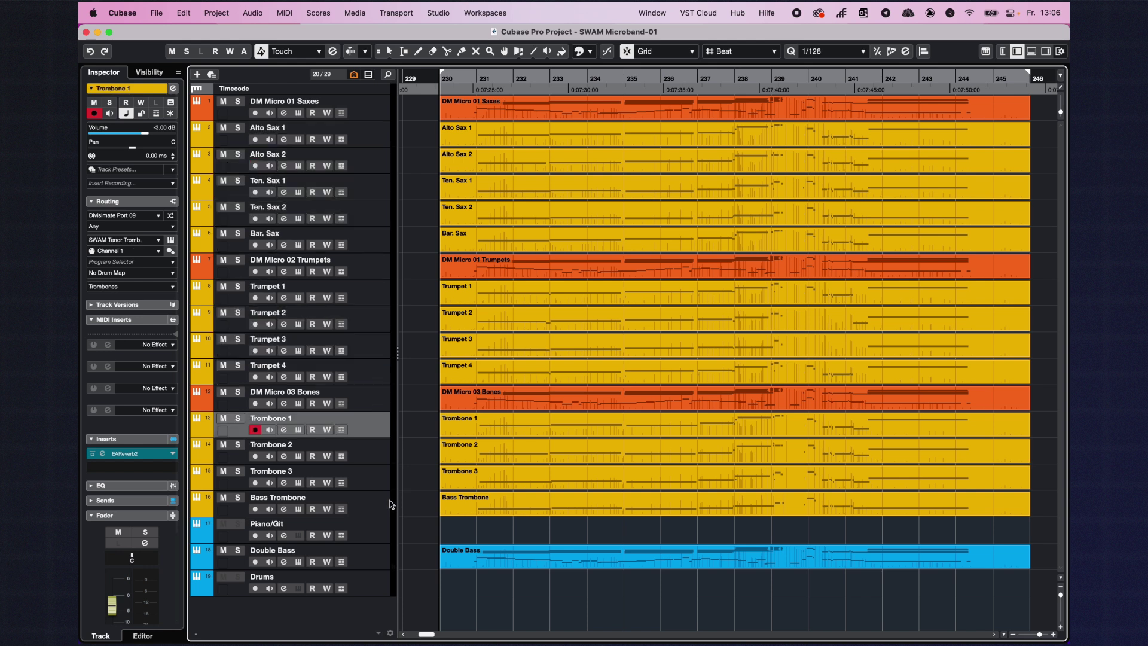
pyautogui.keyDown('shift'); pyautogui.click(371, 501); pyautogui.keyUp('shift')
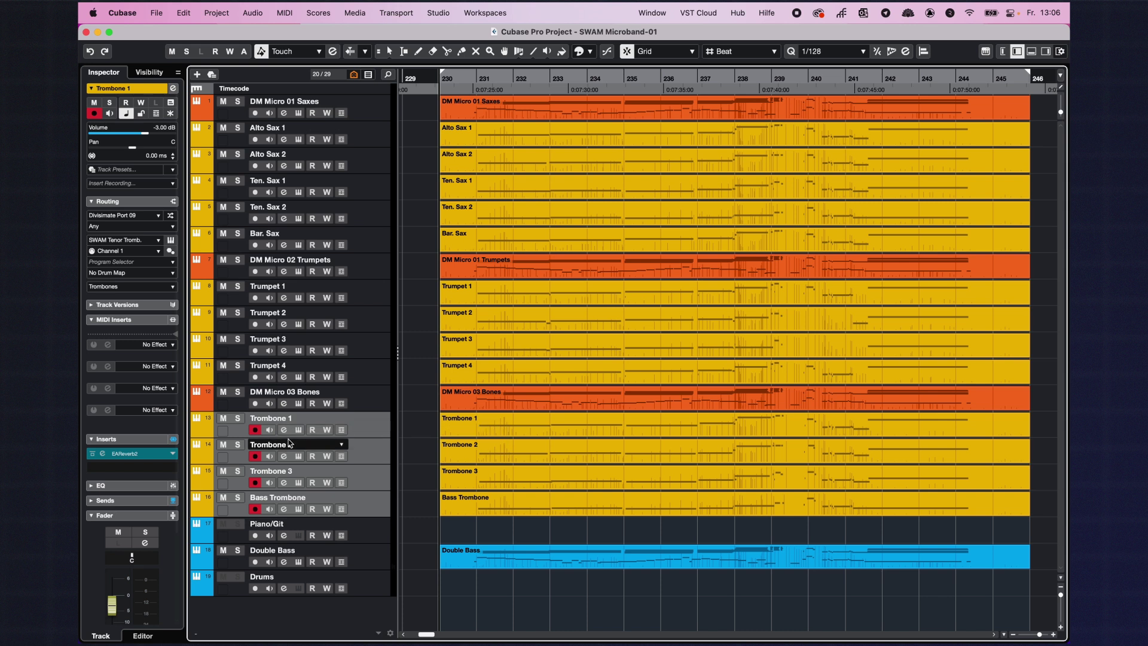
# Step: Go through the rhythm section tracks Piano/Git, Double Bass and Drums, ending on Piano/Git
pyautogui.click(376, 465)
pyautogui.click(378, 529)
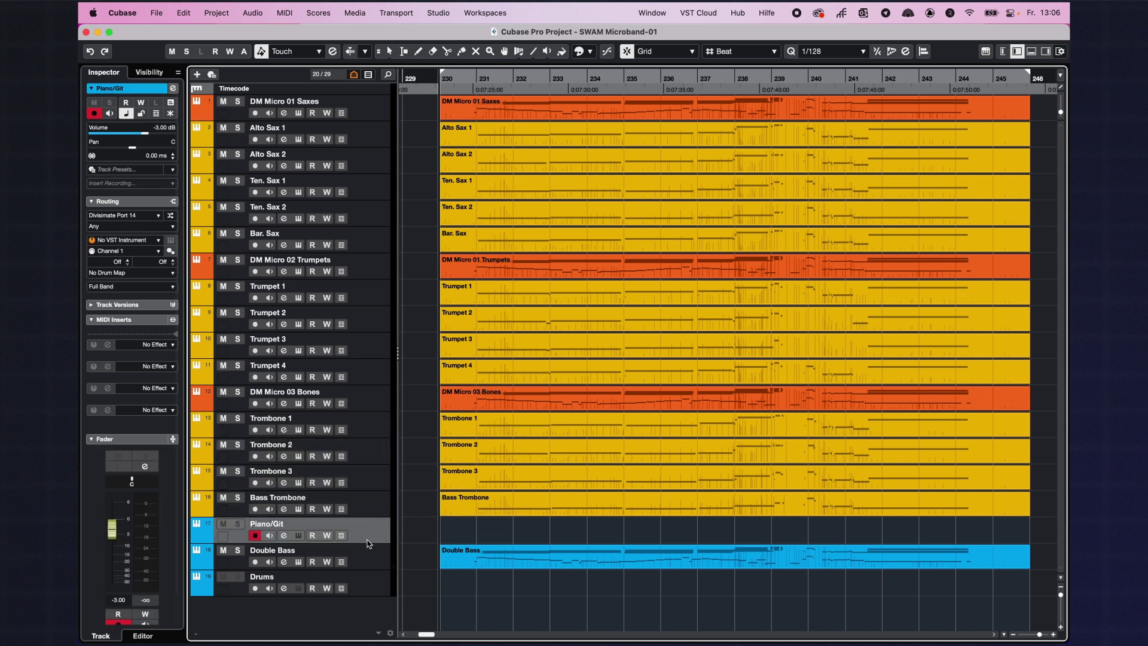
pyautogui.click(371, 550)
pyautogui.click(379, 577)
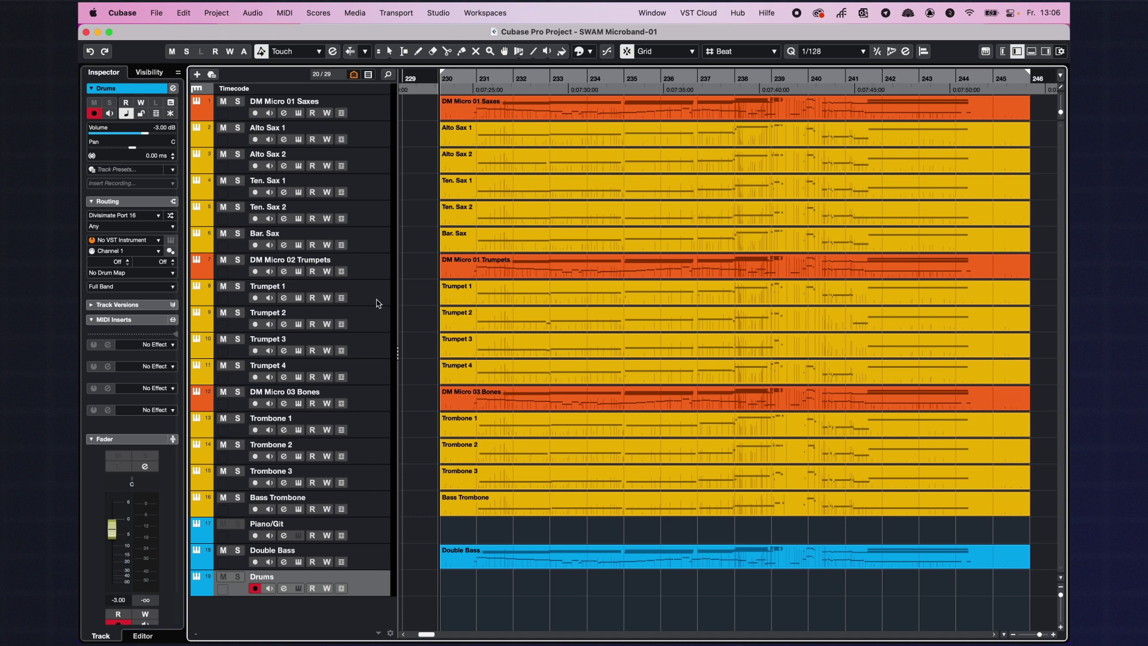
pyautogui.click(379, 540)
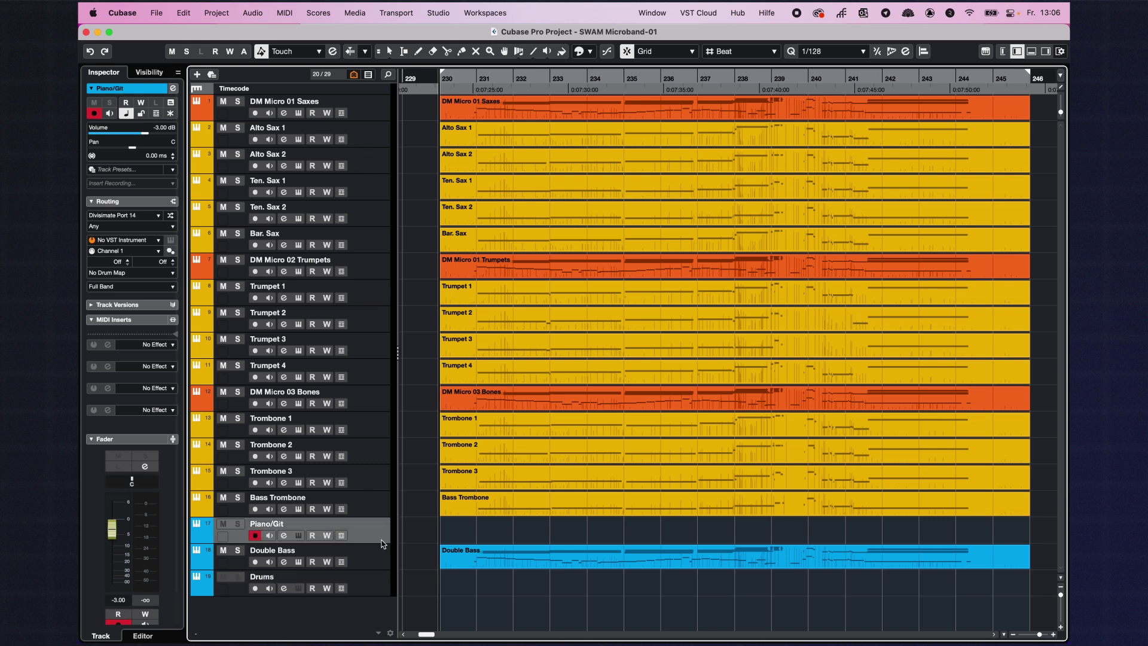
# Step: View the SWAM Alto Sax 3 instrument on the Alto Sax 1 track and close its window
pyautogui.click(383, 132)
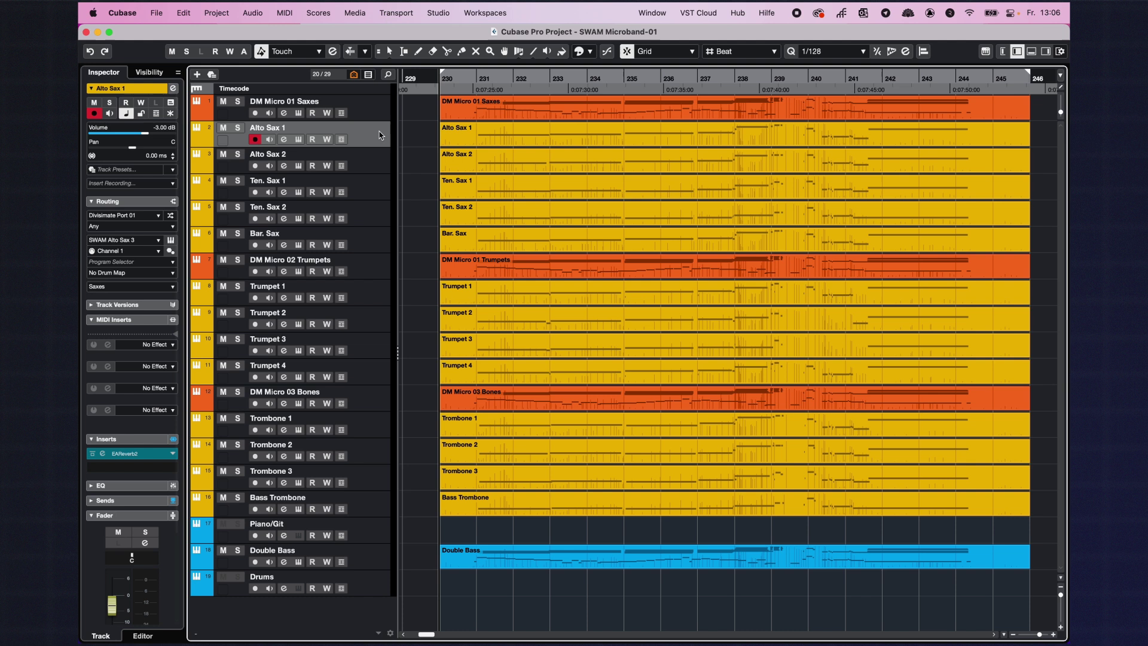
pyautogui.click(299, 141)
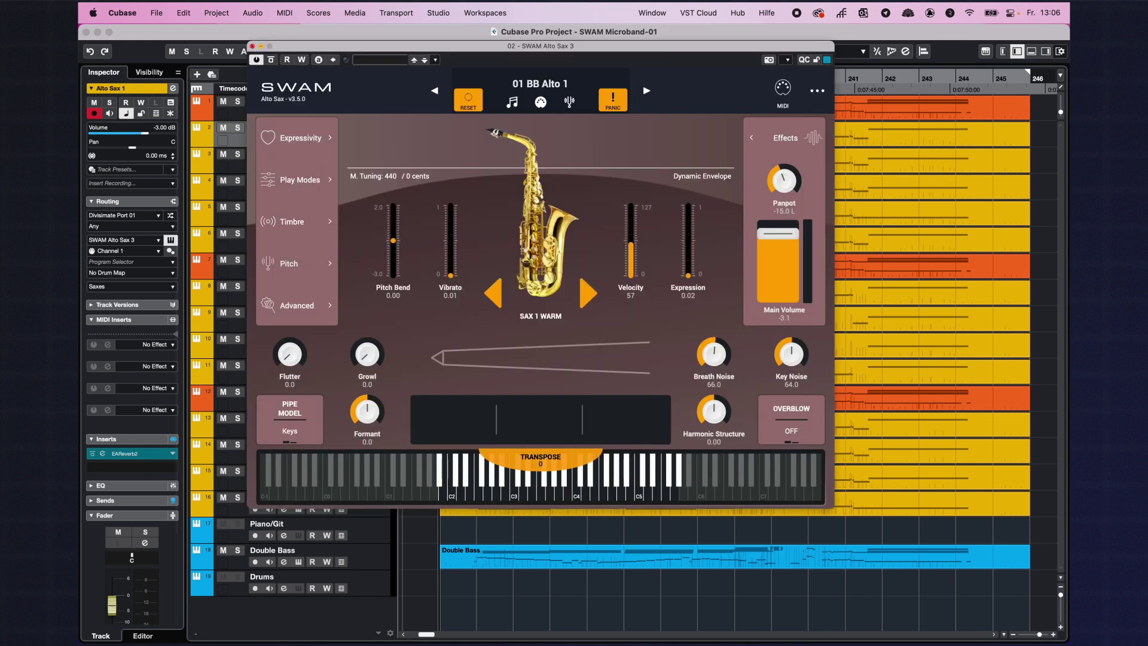
pyautogui.click(253, 46)
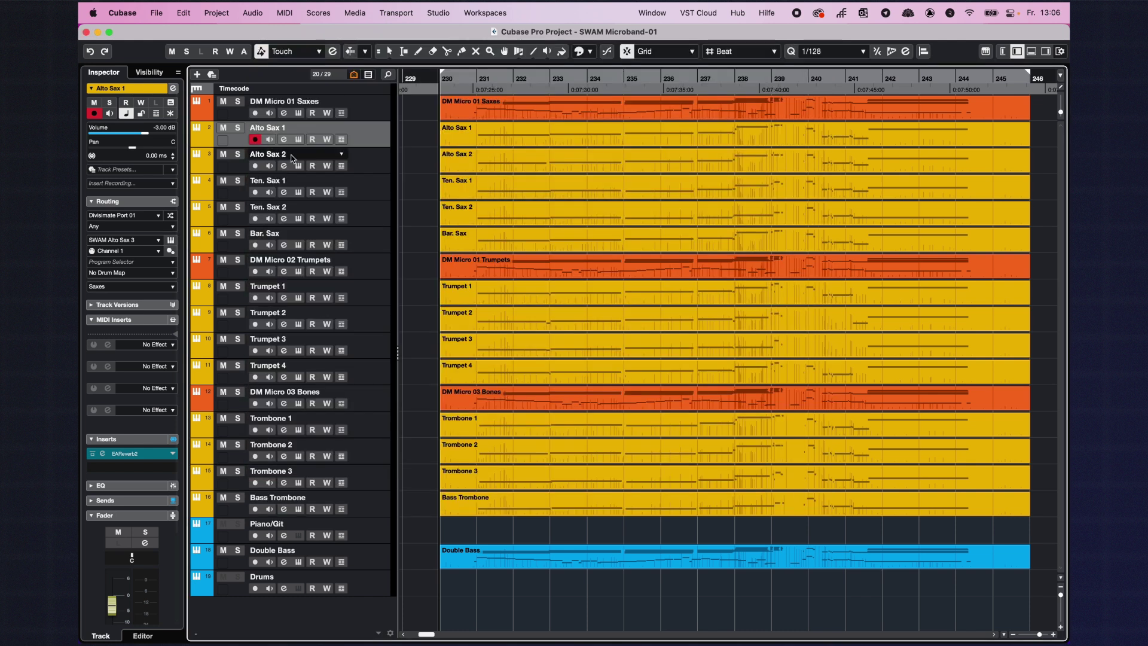
# Step: View the EAReverb2 insert on Alto Sax 1 and go through the Alto Sax 2, Ten. Sax 2 and Bar. Sax tracks
pyautogui.click(110, 455)
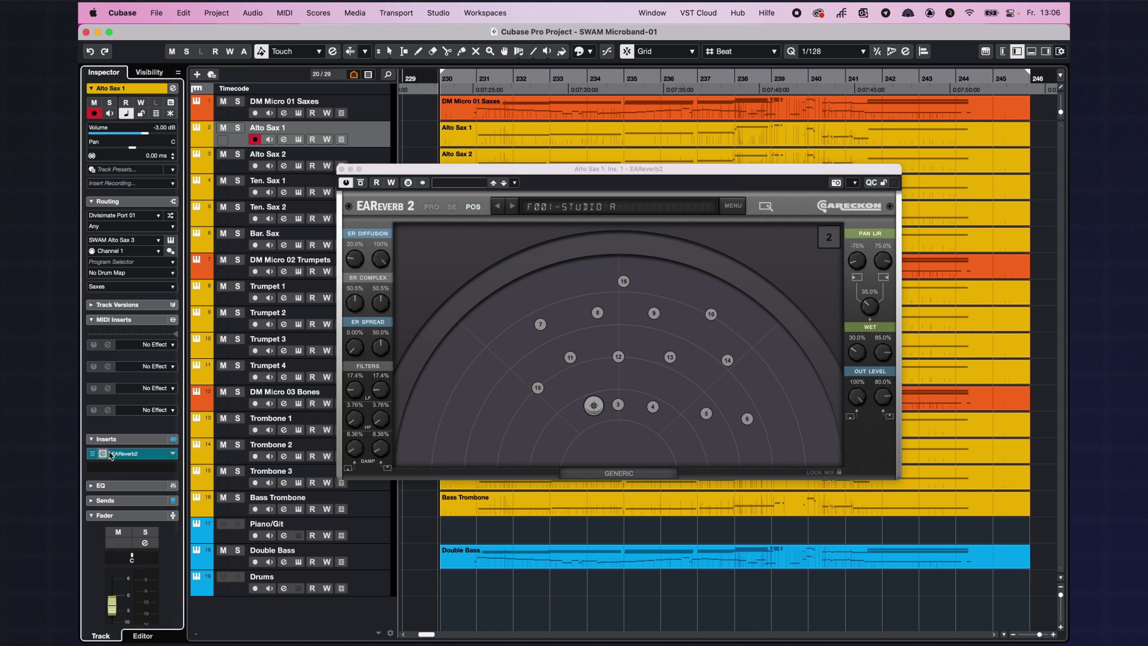
pyautogui.click(110, 455)
pyautogui.click(382, 169)
pyautogui.click(382, 214)
pyautogui.click(385, 239)
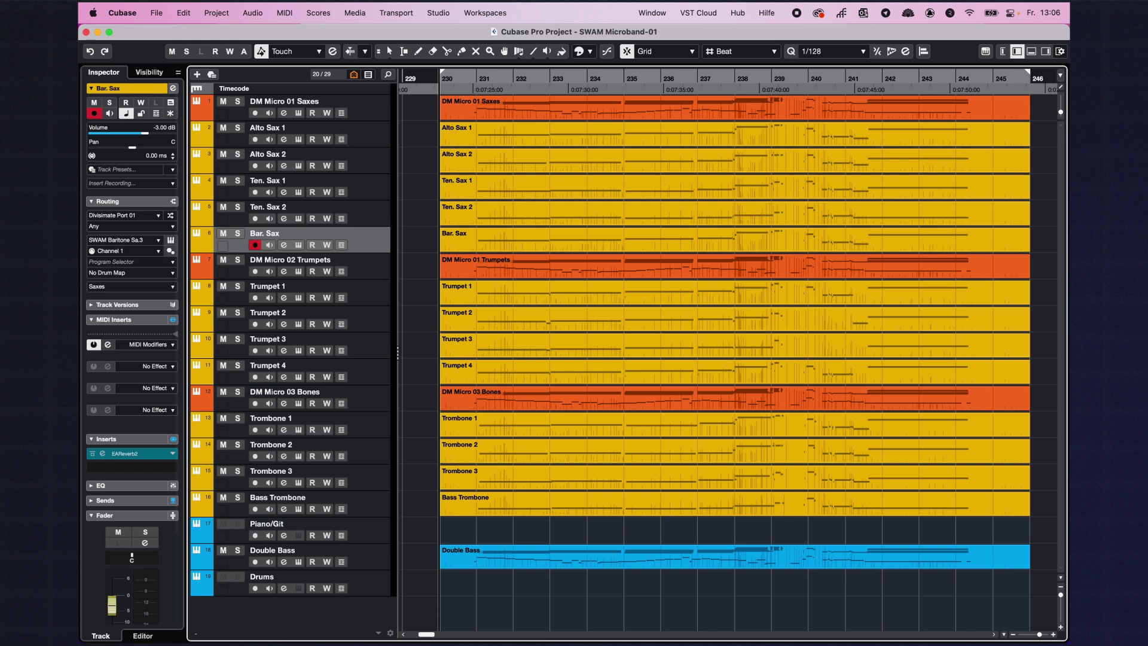
# Step: View the Divisimate Micro voice assignments on the DM Micro 01 Saxes track and close the plug-in window
pyautogui.click(393, 112)
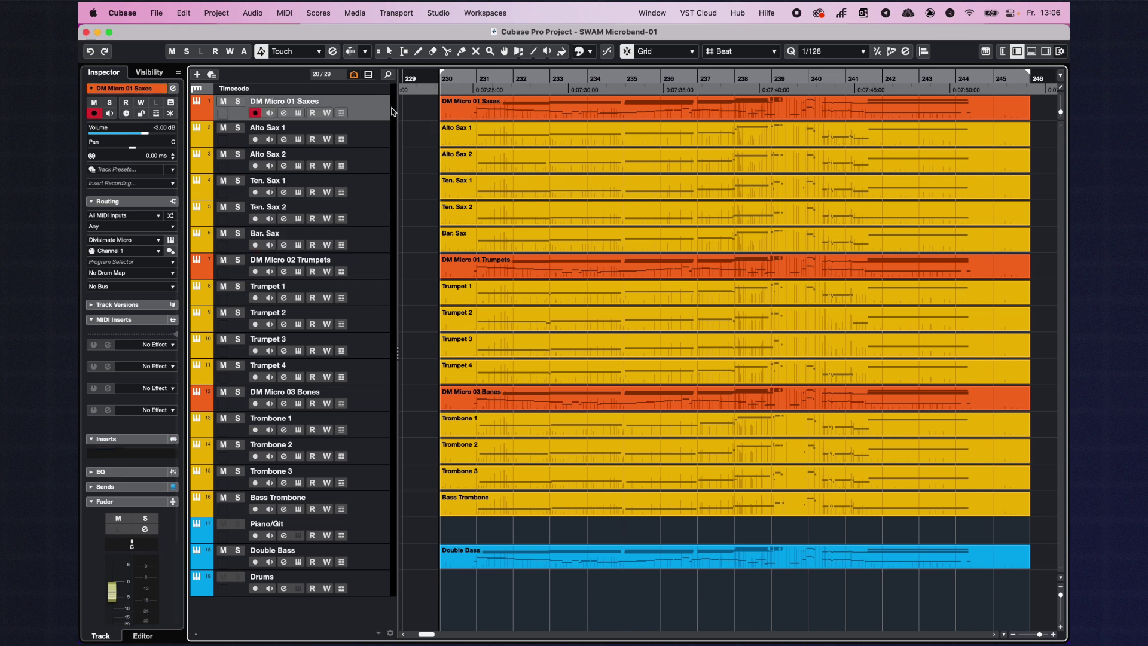
pyautogui.click(300, 114)
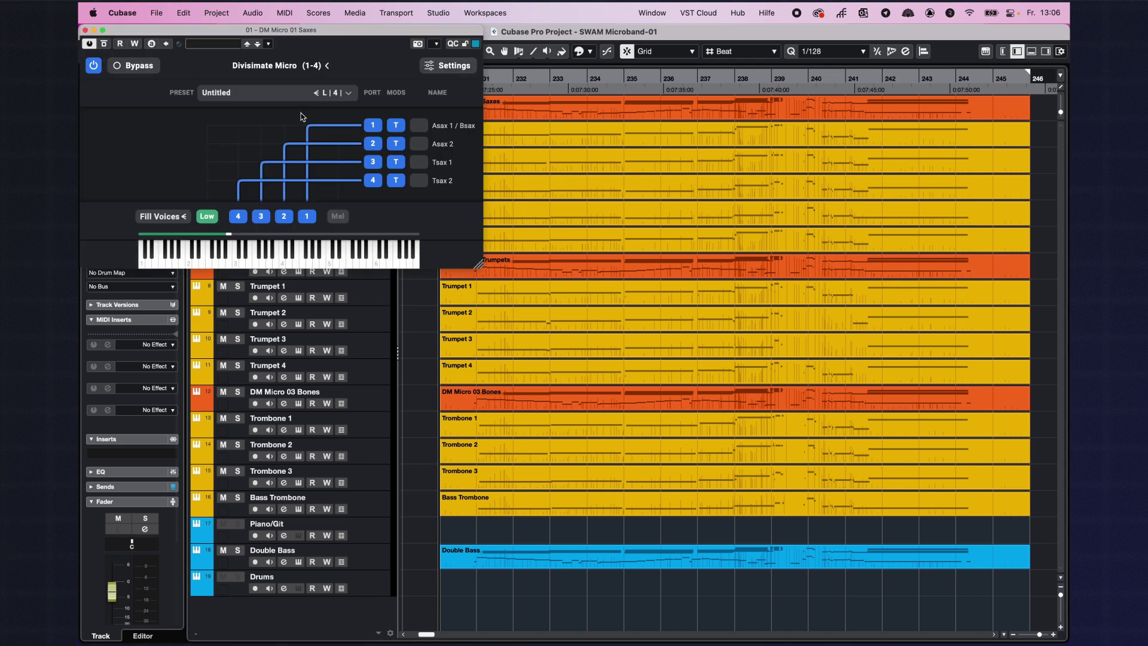
pyautogui.click(85, 30)
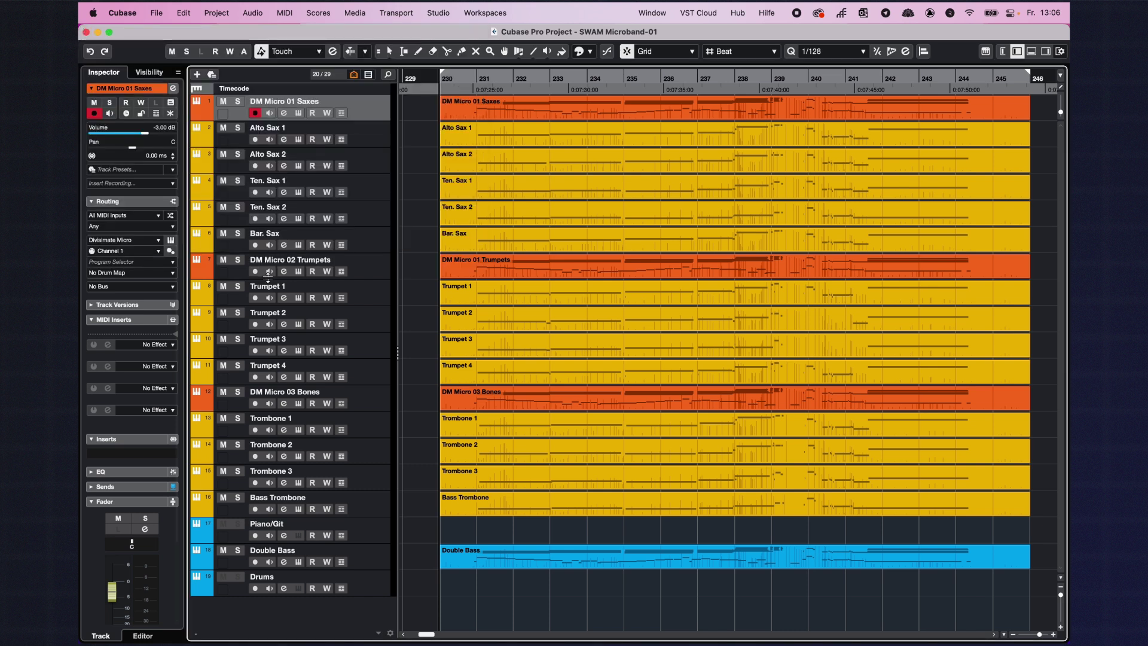
# Step: View the Divisimate Micro instances on the DM Micro 02 Trumpets and DM Micro 03 Bones tracks and close them
pyautogui.click(298, 271)
pyautogui.click(298, 272)
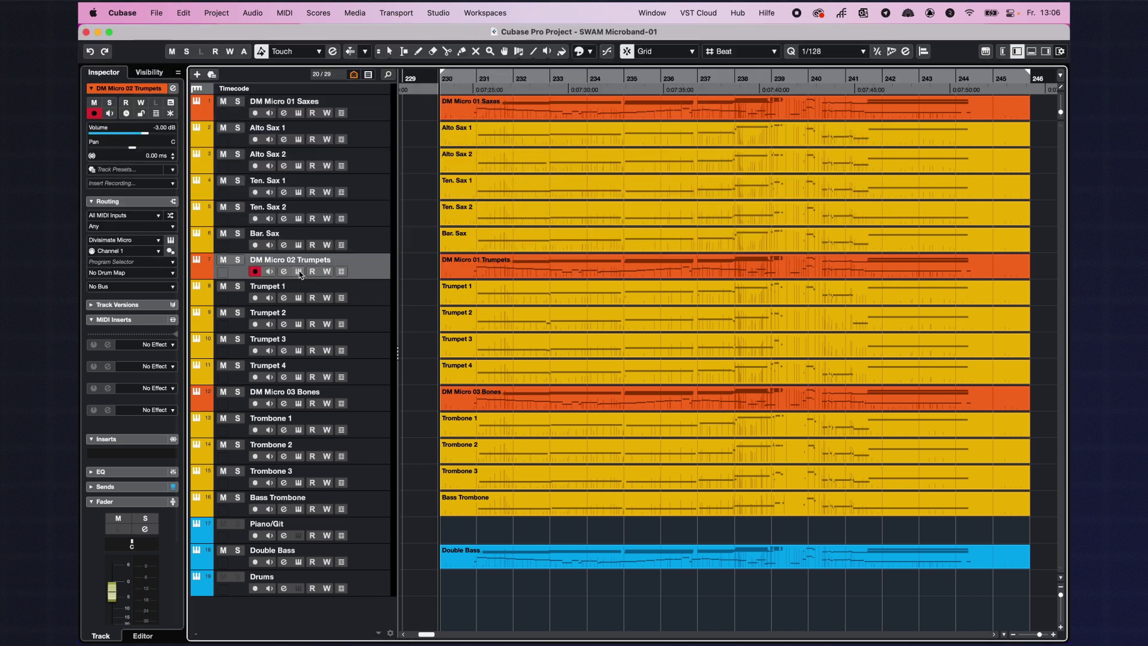
pyautogui.click(299, 403)
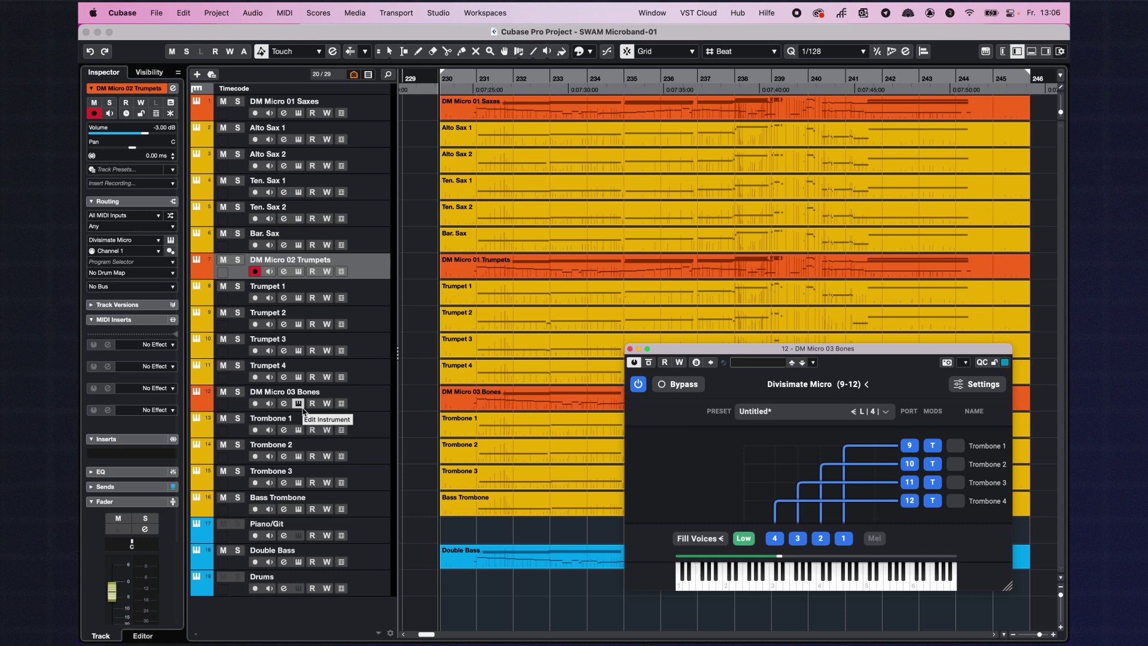
pyautogui.click(298, 403)
# Step: Check the MIDI input routing of the DM Micro Saxes, Trumpets and Bones tracks, keeping All MIDI Inputs on each
pyautogui.click(377, 116)
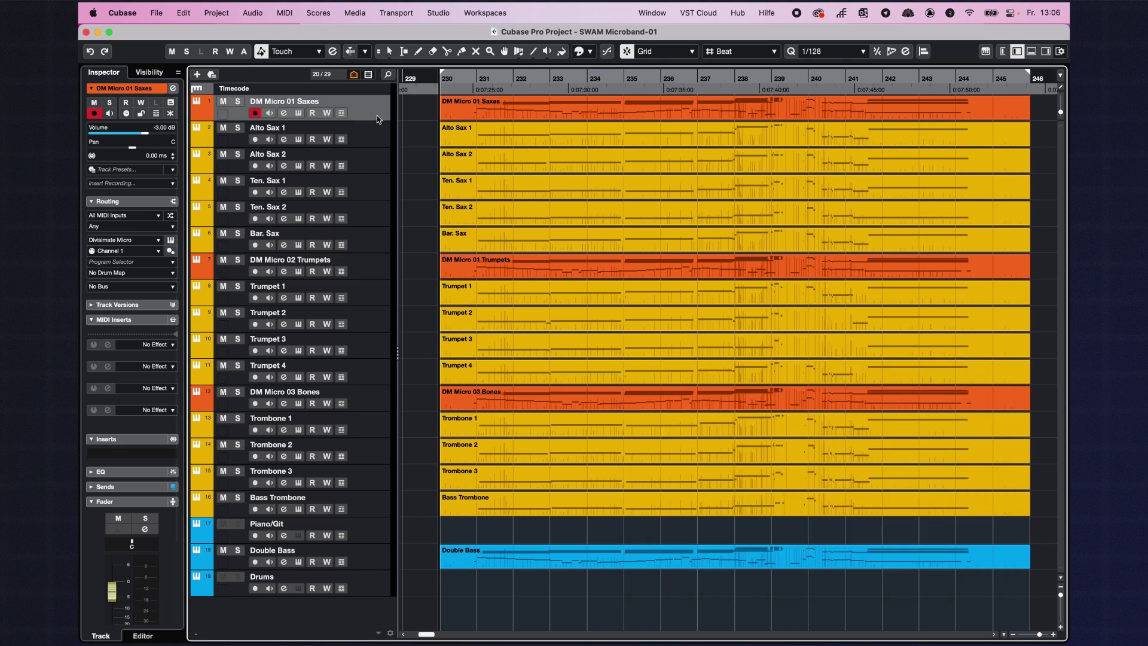
pyautogui.click(134, 217)
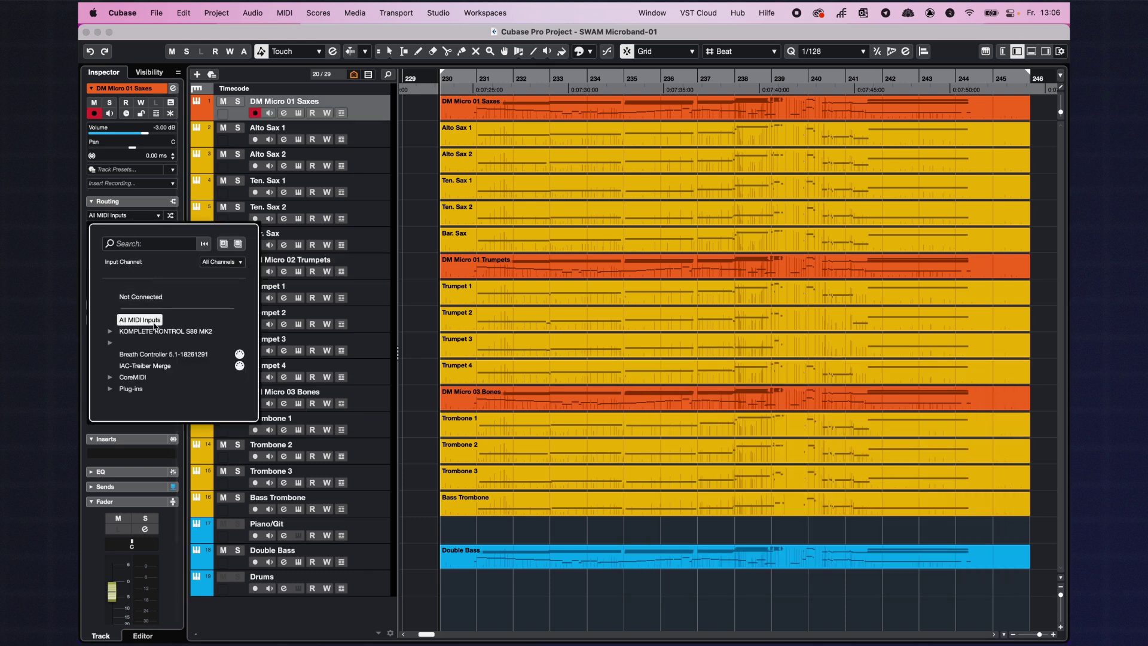
pyautogui.click(356, 276)
pyautogui.click(358, 268)
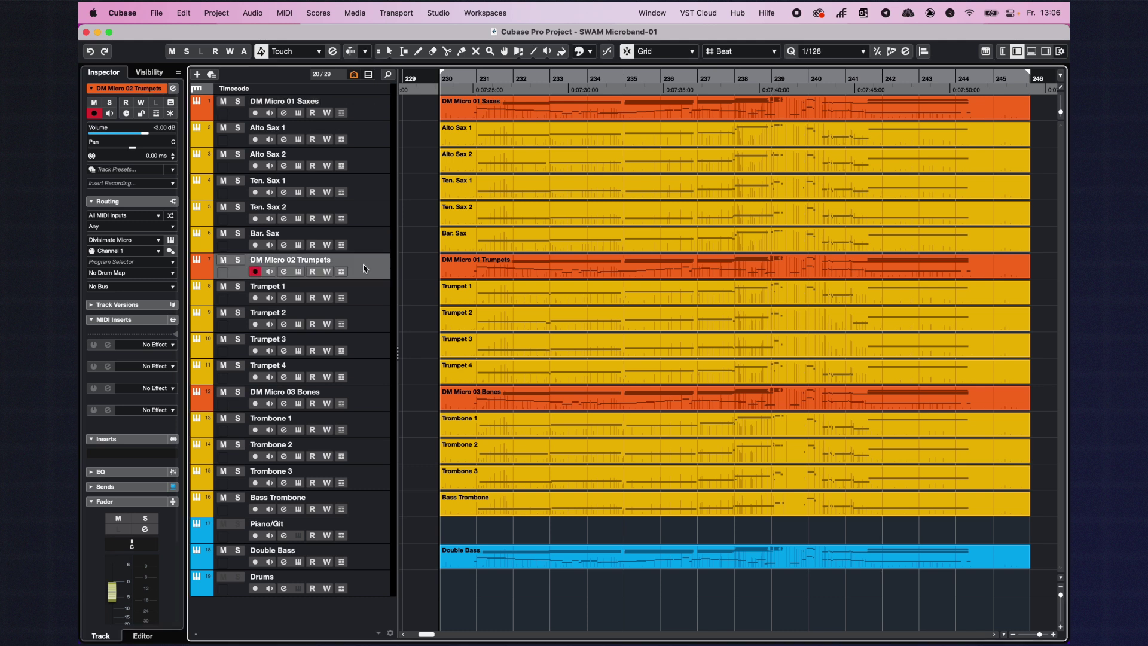
pyautogui.click(127, 216)
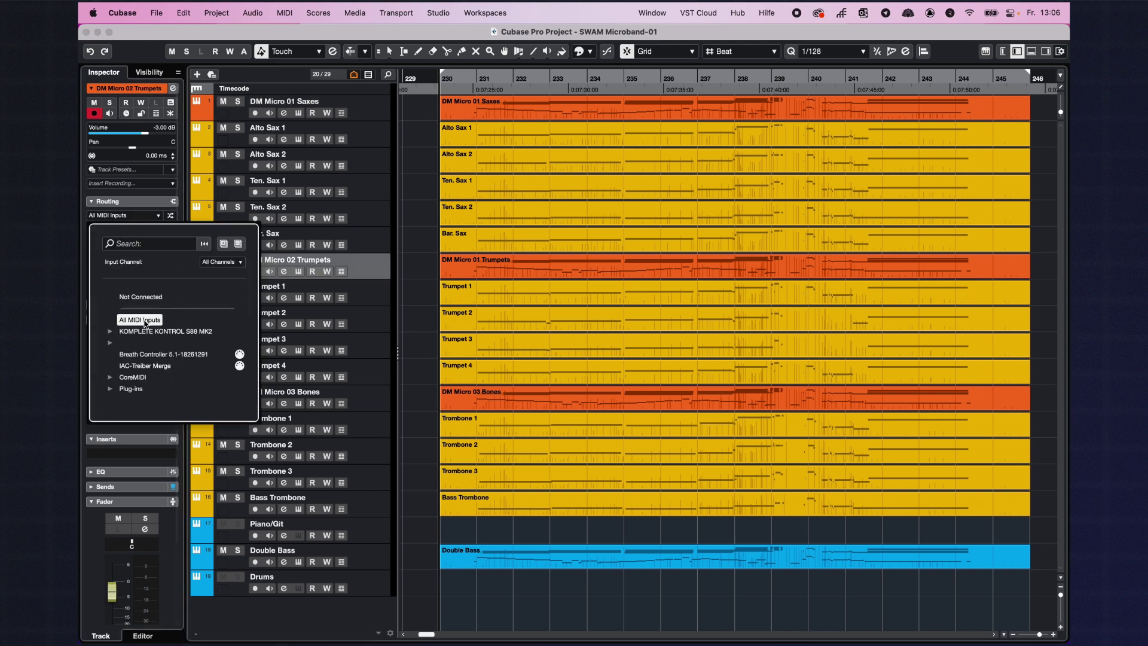
pyautogui.click(366, 413)
pyautogui.click(383, 412)
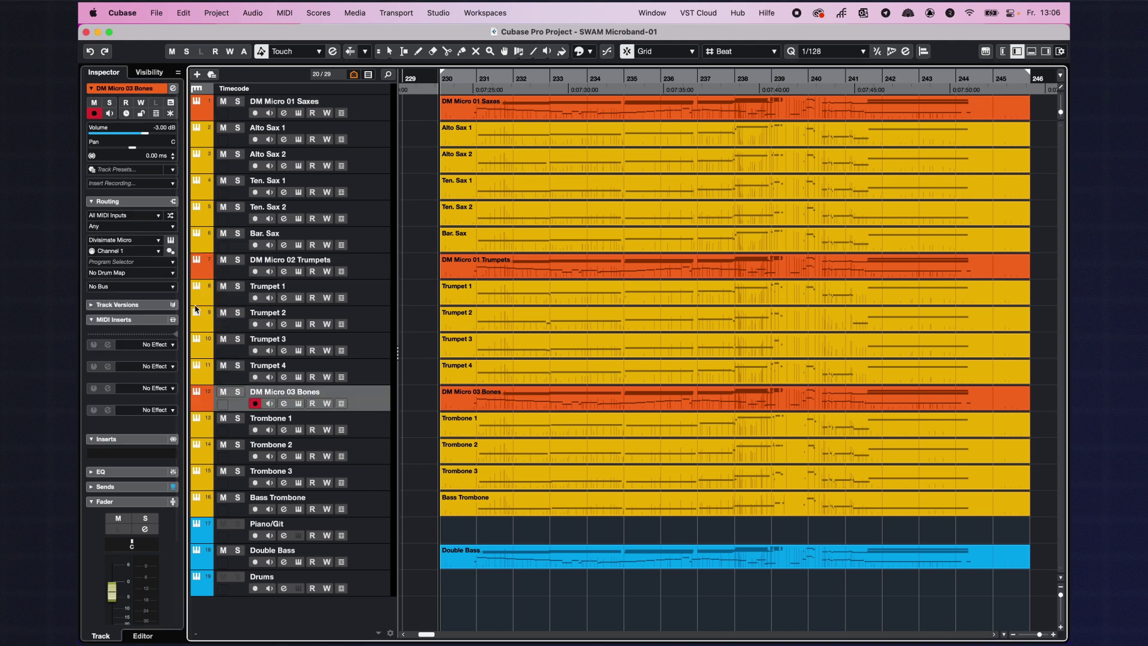
pyautogui.click(127, 217)
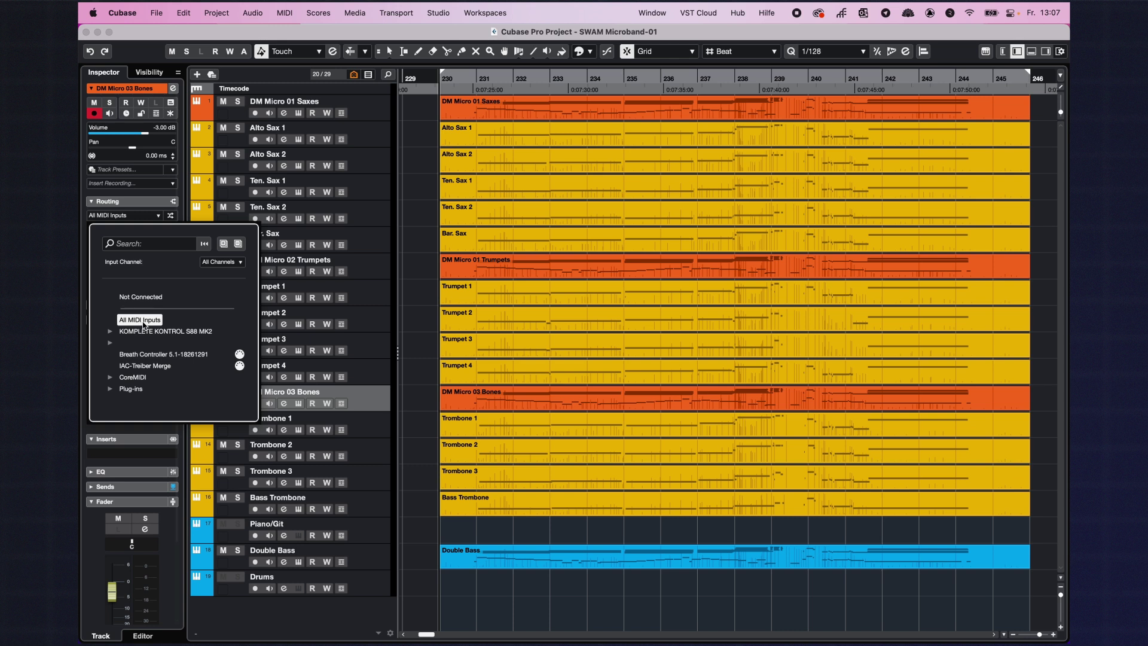
pyautogui.click(144, 325)
# Step: Highlight the recorded parts on the DM Micro 03 Bones, 02 Trumpets and 01 Saxes tracks one after another
pyautogui.click(447, 401)
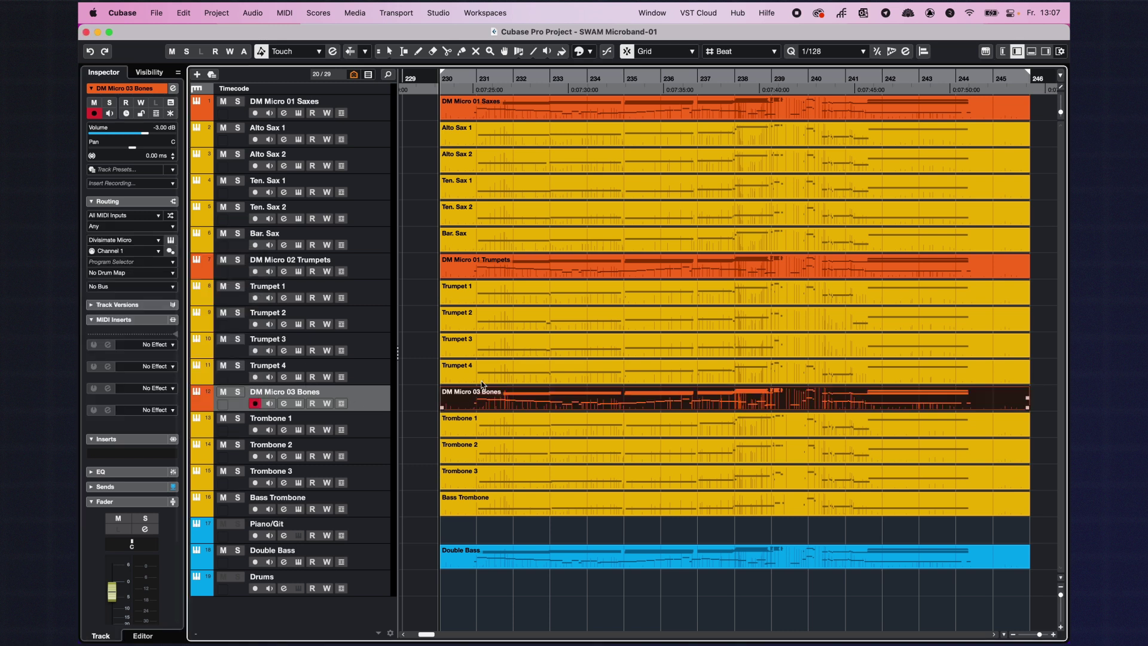
pyautogui.click(521, 268)
pyautogui.click(553, 110)
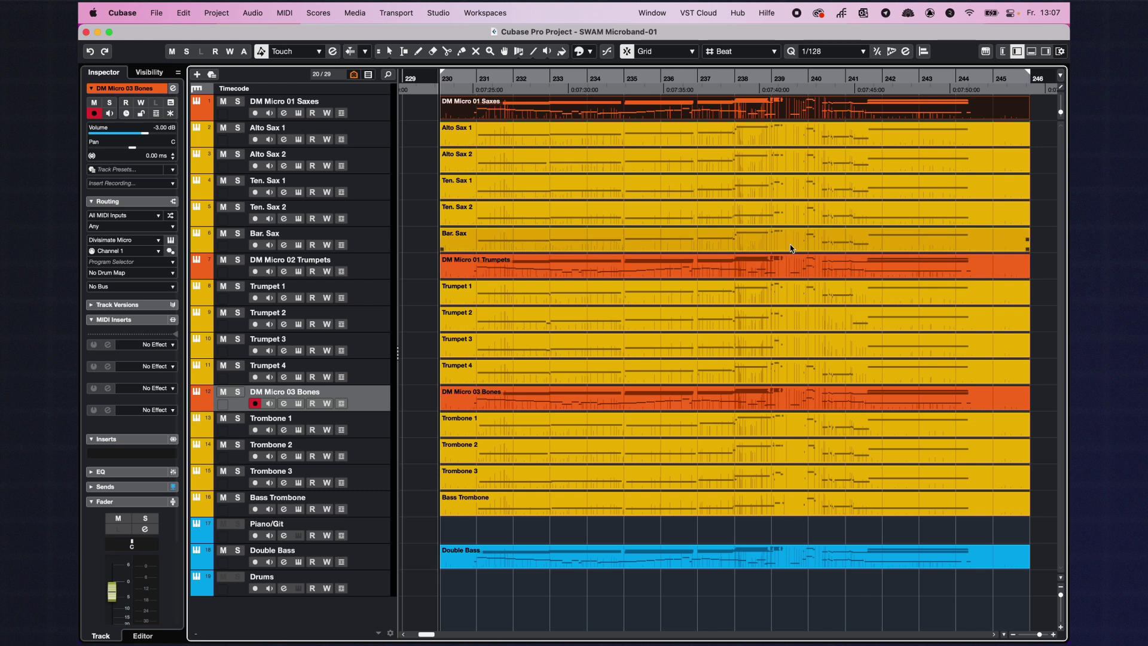
# Step: Open the MIDI Port Setup page of Studio Setup and widen the In 'All MIDI Inputs' column to show its full title
pyautogui.click(448, 14)
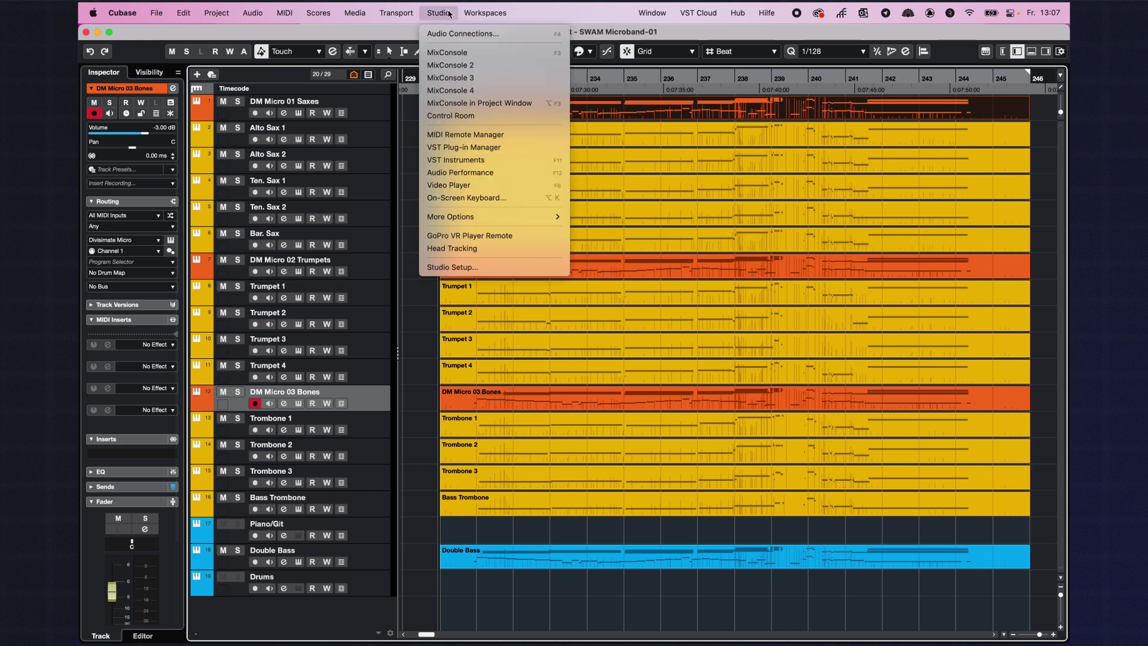
pyautogui.click(478, 267)
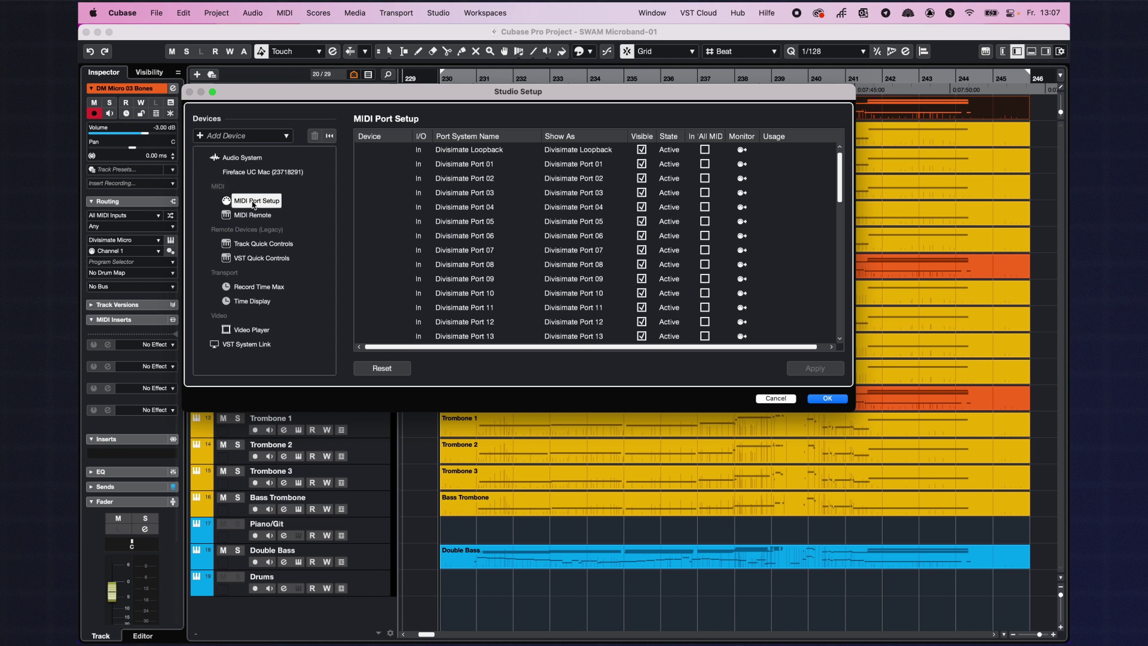
pyautogui.moveTo(836, 166)
pyautogui.mouseDown()
pyautogui.moveTo(839, 233)
pyautogui.moveTo(839, 169)
pyautogui.mouseUp()
pyautogui.moveTo(728, 137); pyautogui.dragTo(802, 140)
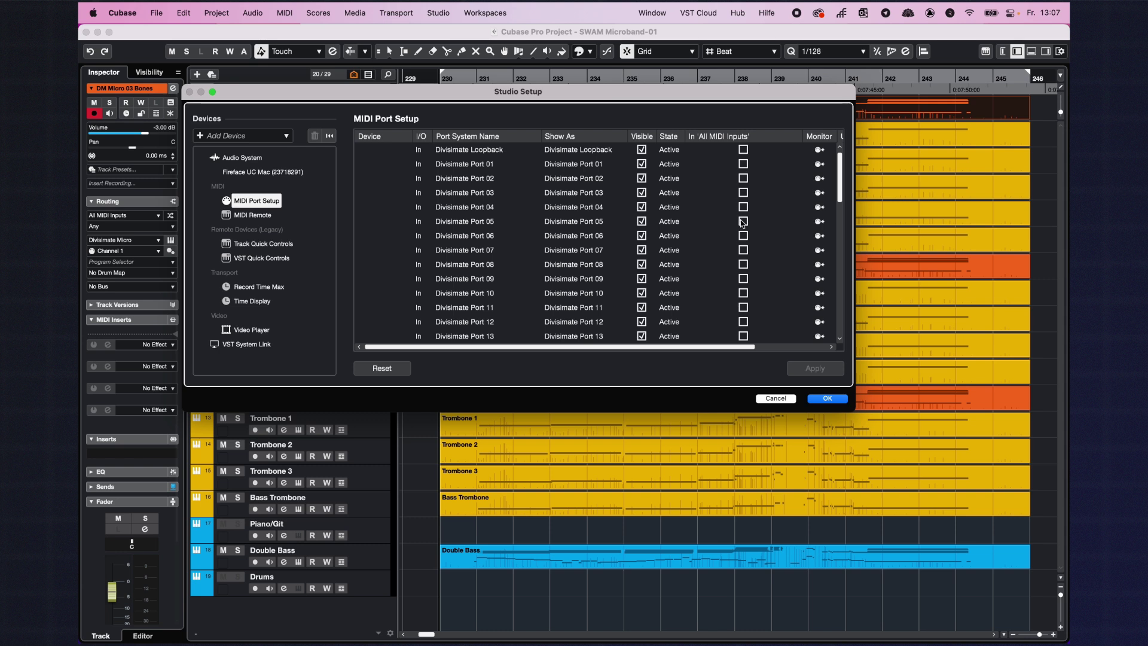
# Step: Review the port list for which Divisimate and other inputs are included in 'All MIDI Inputs'
pyautogui.scroll(-5, 743, 296)
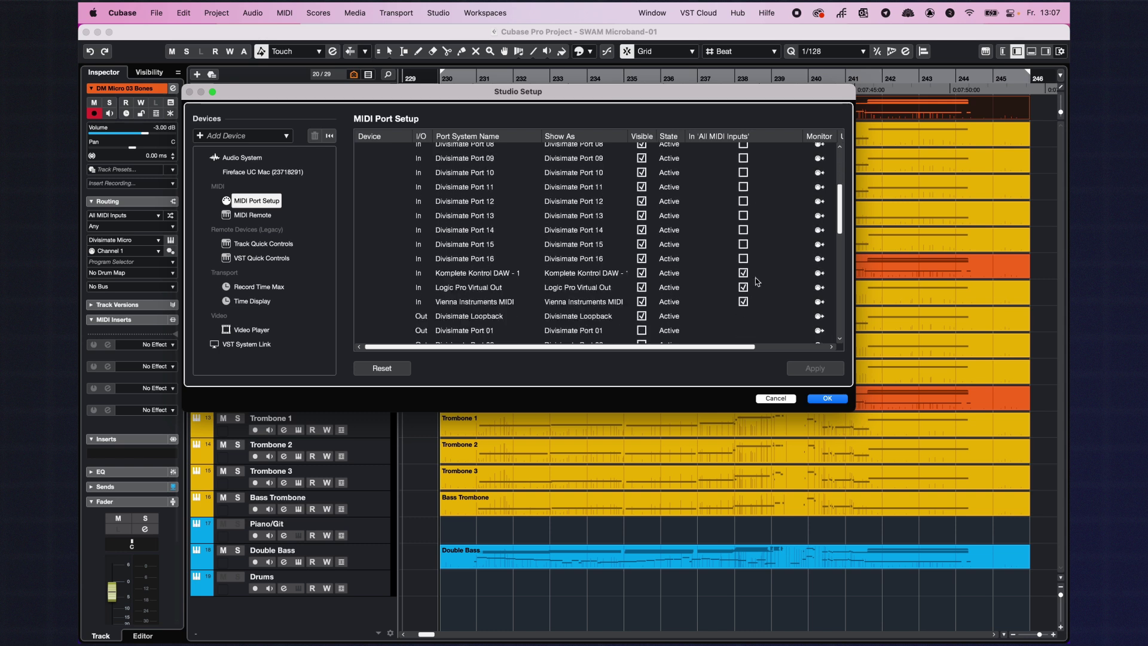
pyautogui.scroll(-10, 756, 281)
pyautogui.click(821, 400)
pyautogui.scroll(10, 755, 242)
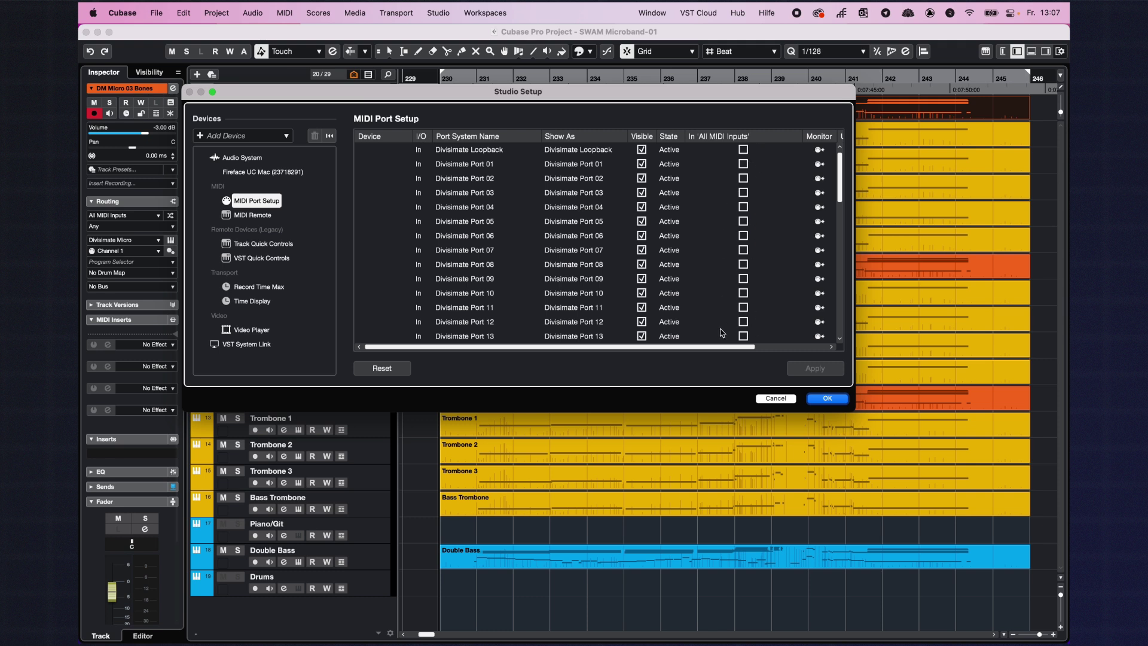
# Step: Close Studio Setup and check the MIDI input routing of the Trumpet 1 to Trumpet 4 tracks one by one
pyautogui.click(819, 403)
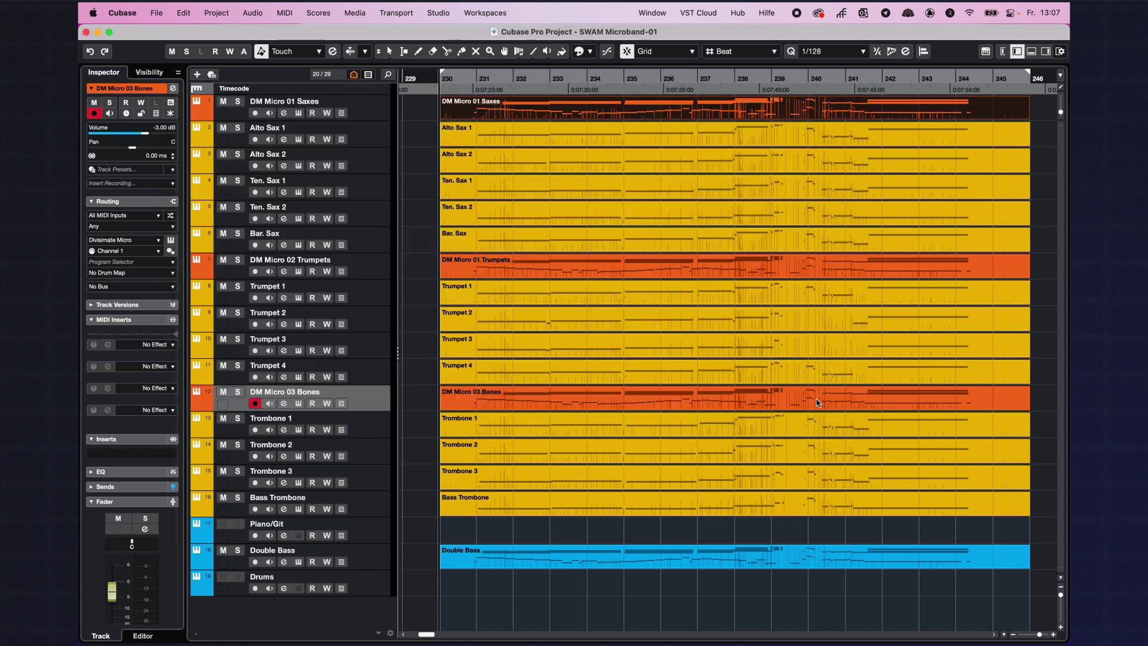
pyautogui.click(389, 289)
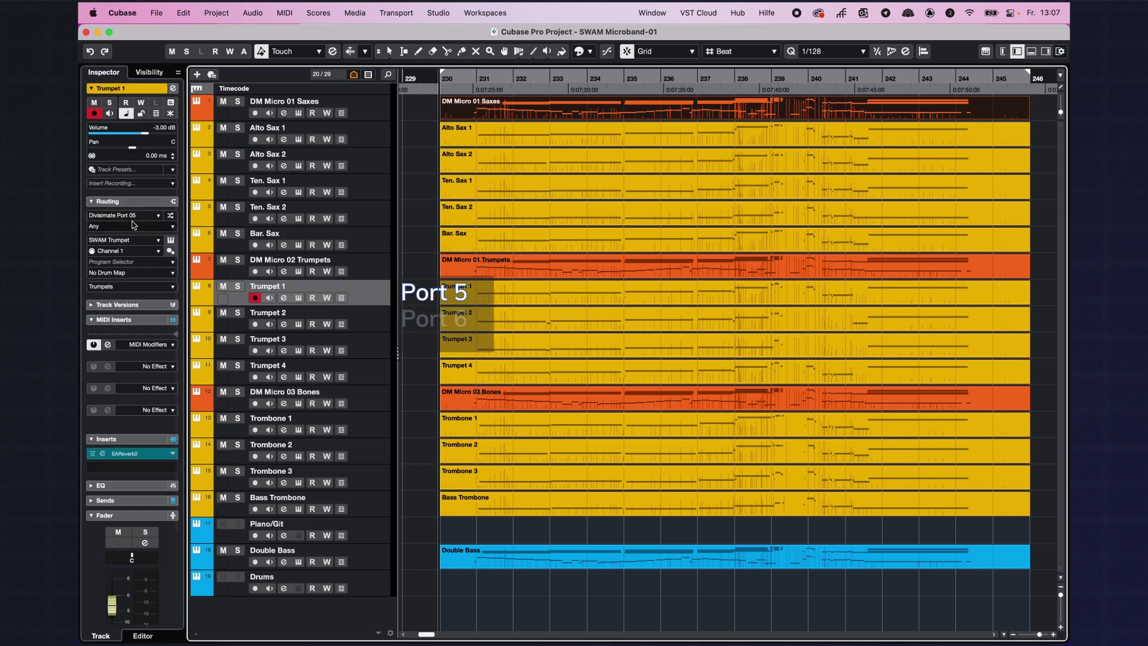
pyautogui.press('Down')
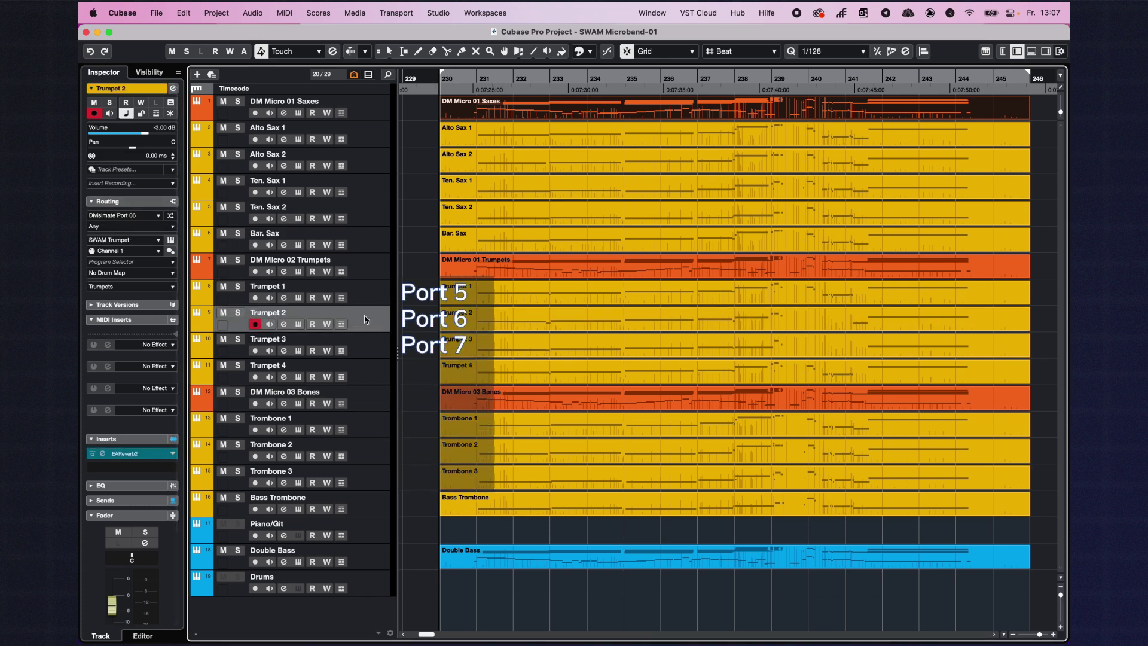
pyautogui.click(378, 346)
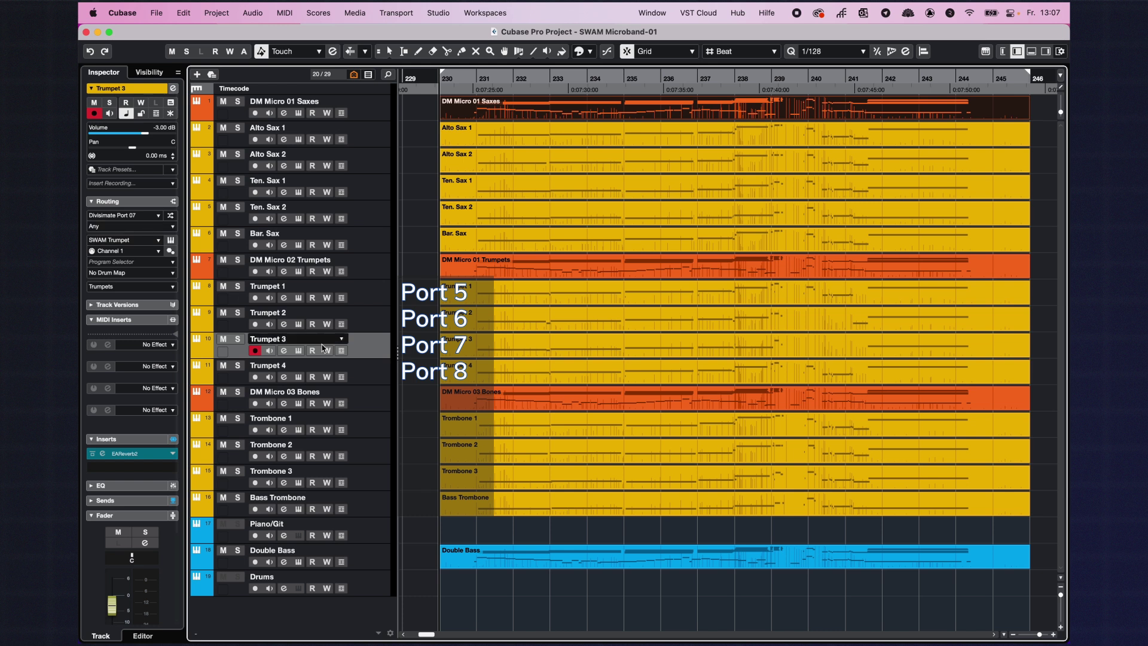
pyautogui.click(370, 372)
# Step: Check the MIDI input routing of Trombone 1, Trombone 2, Trombone 3 and Bass Trombone in turn
pyautogui.click(364, 430)
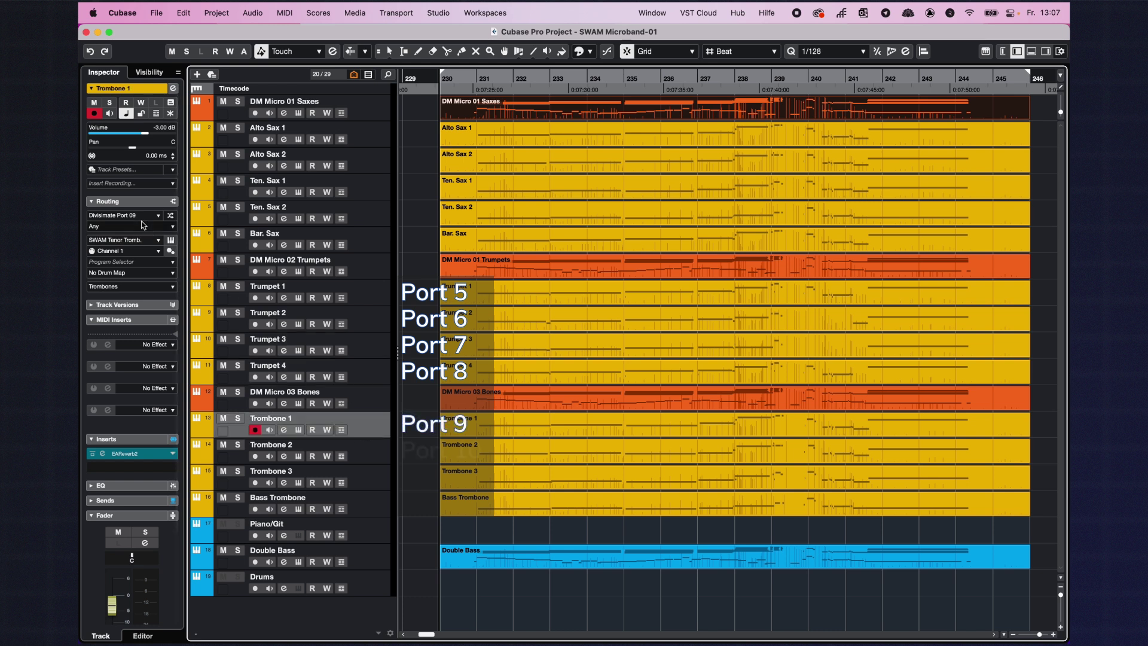
pyautogui.click(361, 452)
pyautogui.click(361, 476)
pyautogui.click(362, 502)
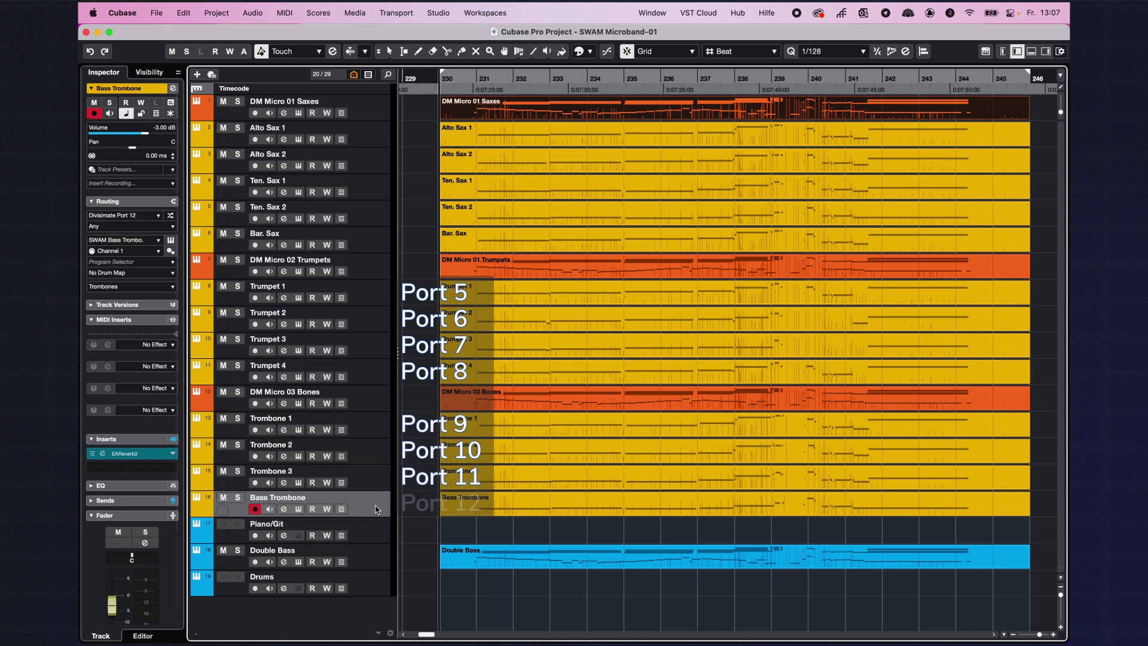
# Step: Highlight the five sax tracks, and check the MIDI input routing of each from Alto Sax 1 to Bar. Sax
pyautogui.click(380, 127)
pyautogui.keyDown('shift'); pyautogui.click(379, 235); pyautogui.keyUp('shift')
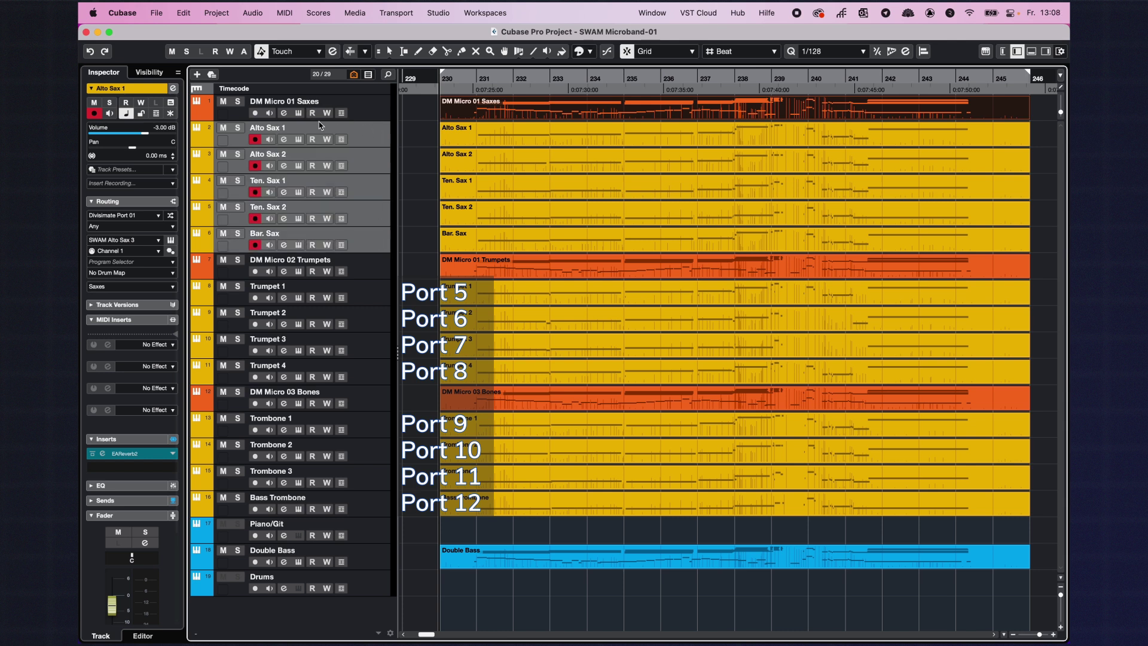
pyautogui.click(381, 135)
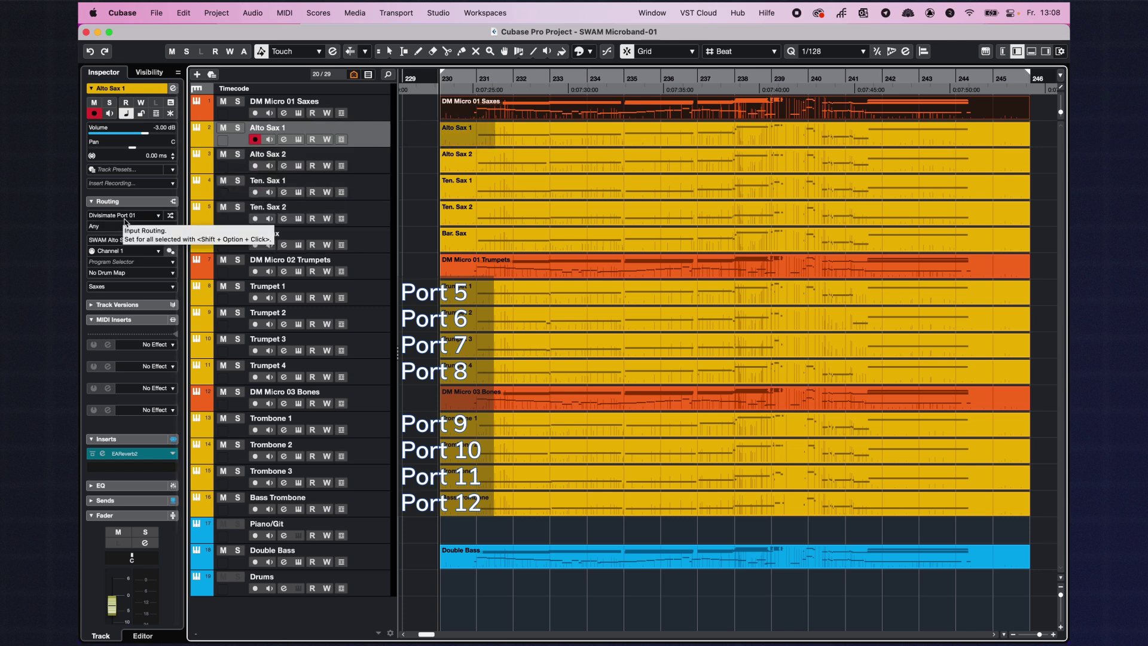
pyautogui.click(364, 163)
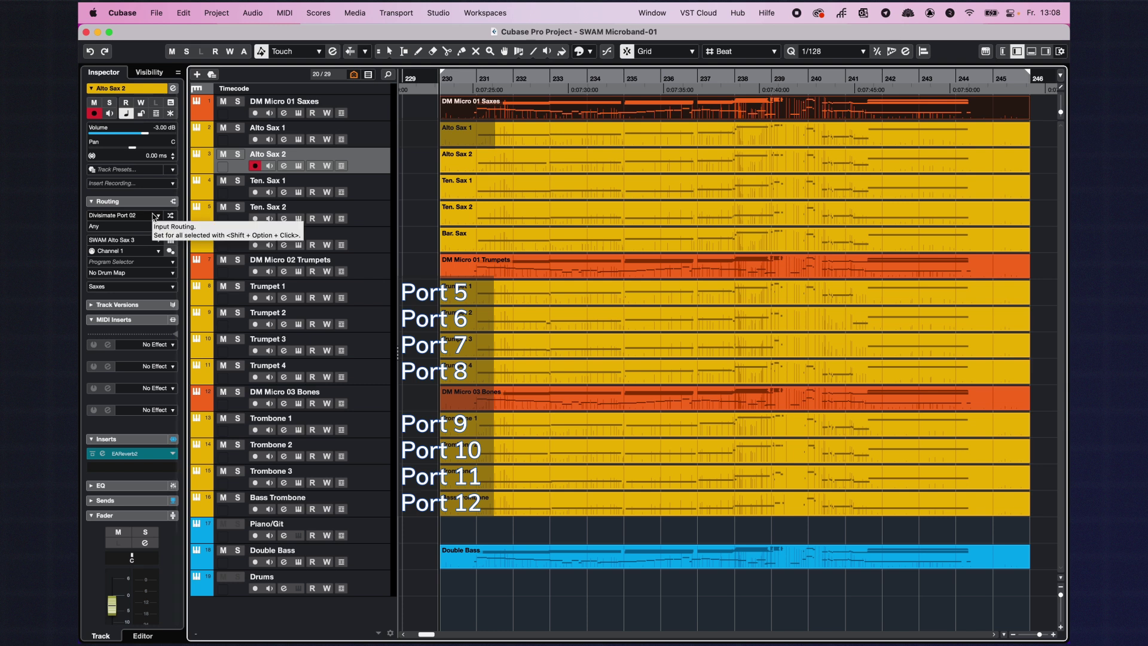
pyautogui.click(359, 190)
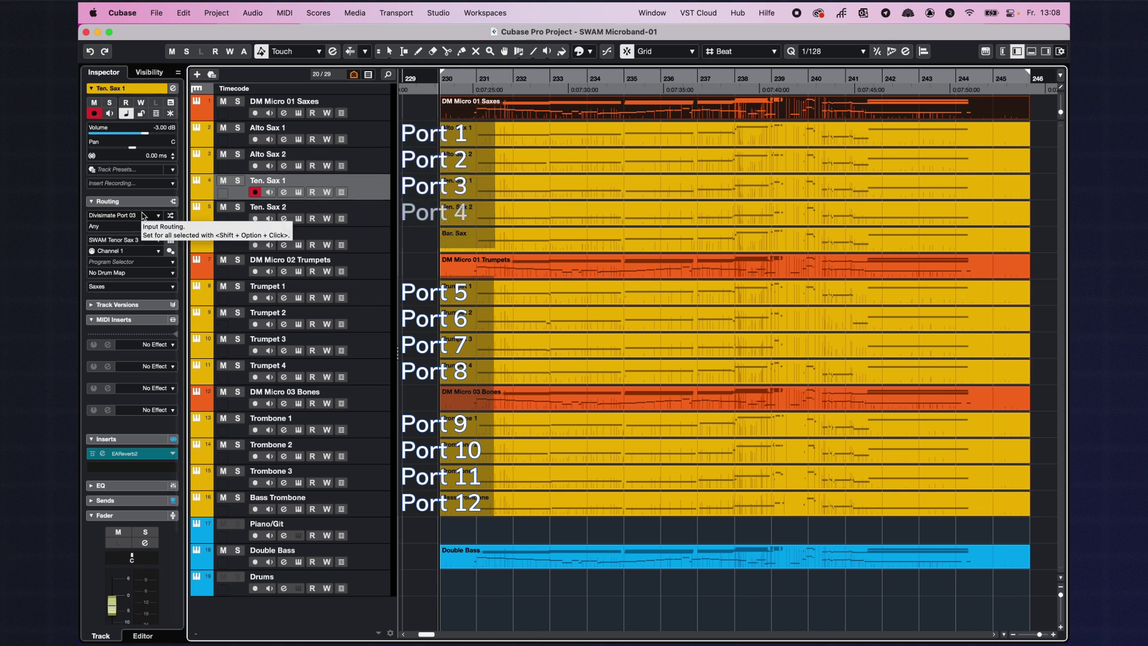
pyautogui.click(364, 215)
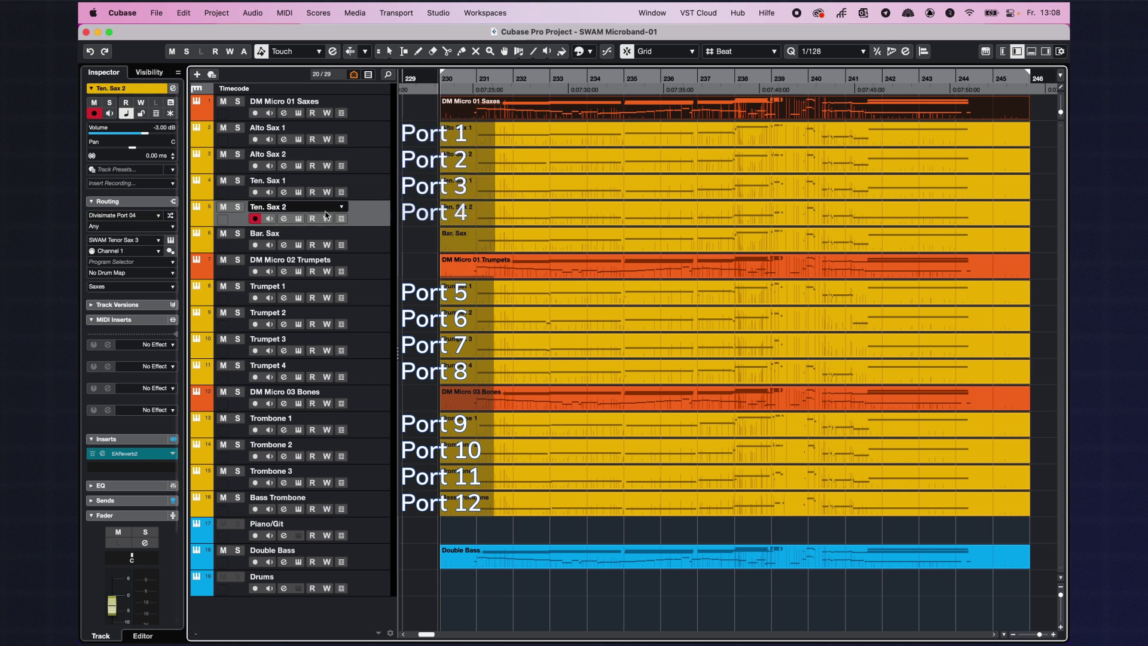
pyautogui.click(364, 244)
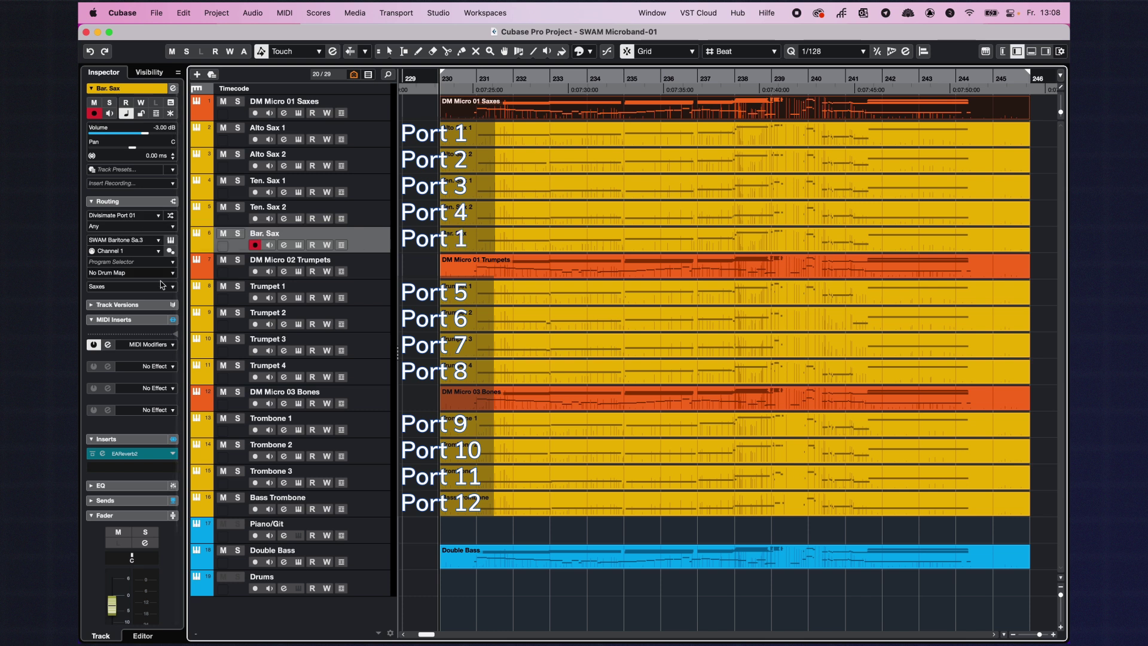
# Step: Compare Alto Sax 1 with Bar. Sax and inspect the Transpose setting in the Bar. Sax MIDI Modifiers insert
pyautogui.keyDown('super'); pyautogui.click(376, 135); pyautogui.keyUp('super')
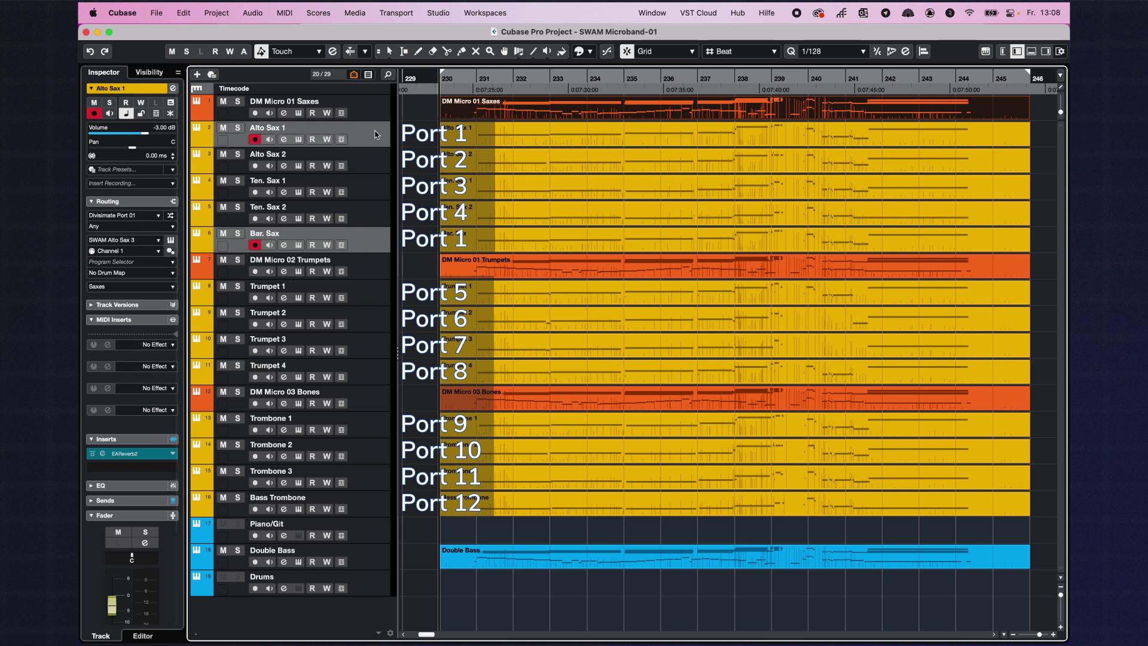
pyautogui.click(378, 245)
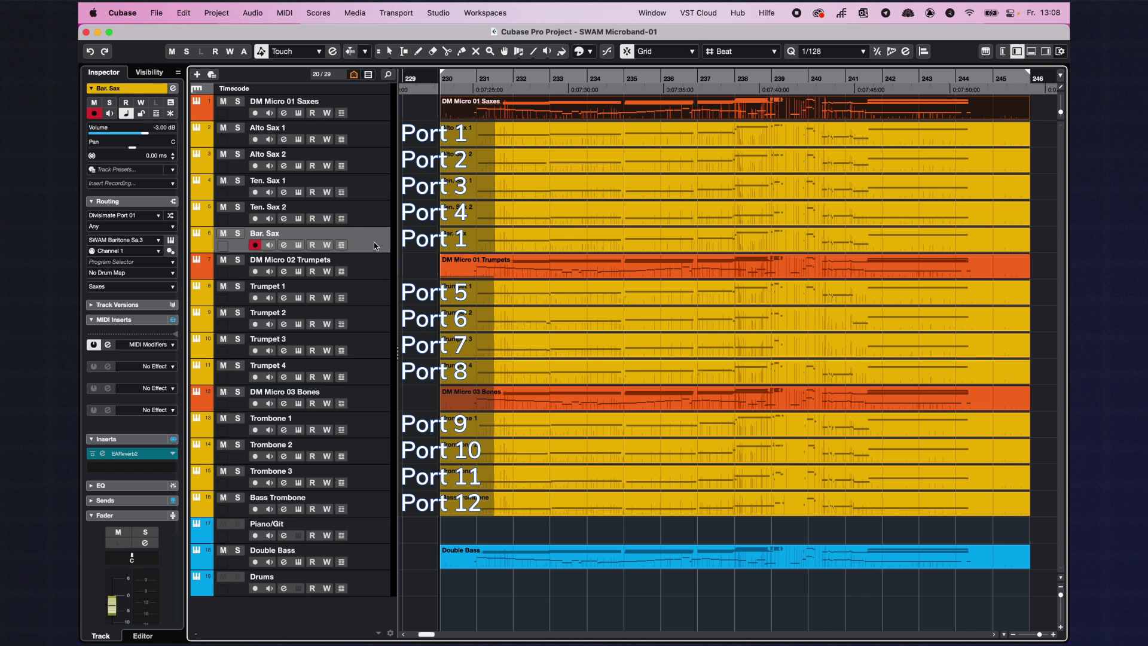
pyautogui.click(108, 345)
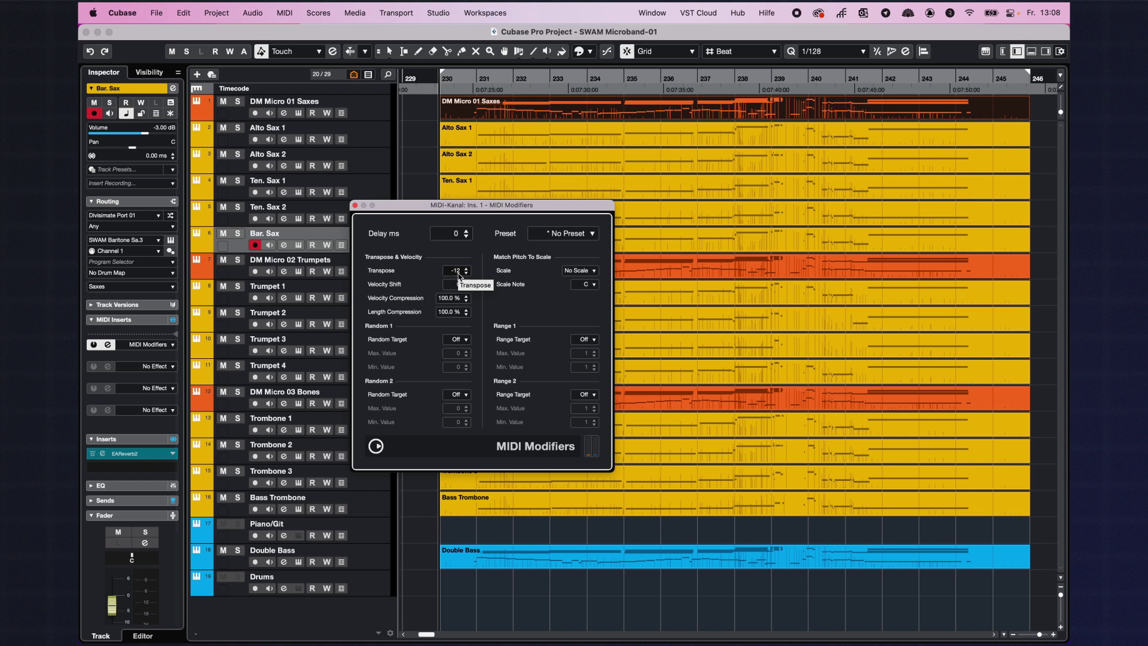
pyautogui.click(355, 205)
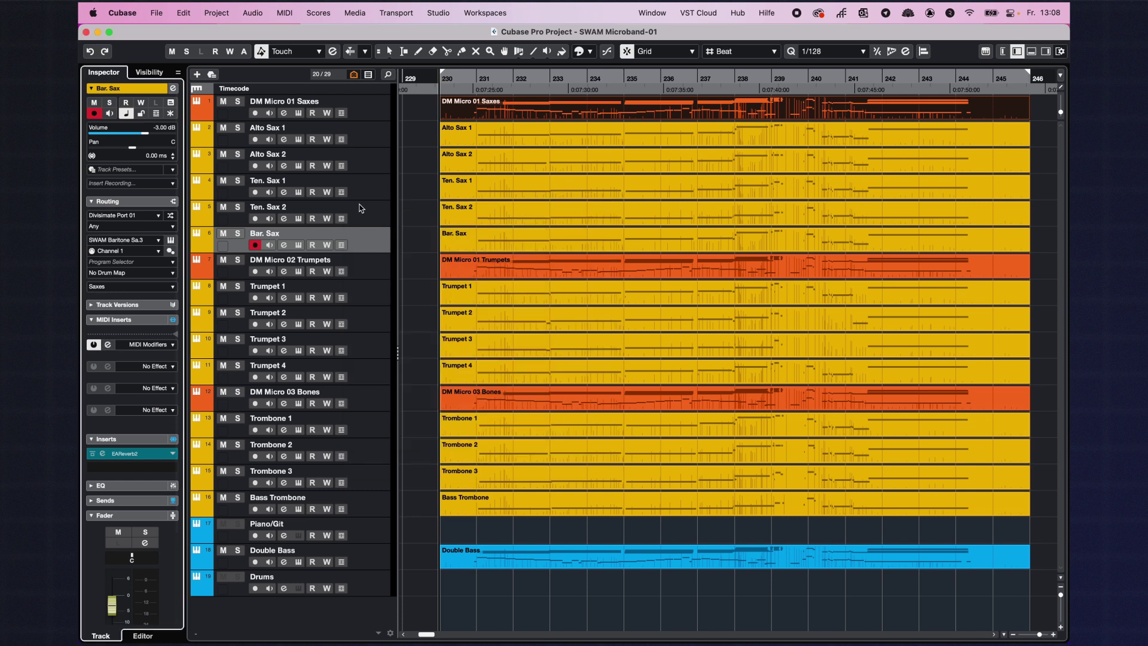
# Step: Highlight the tracks from Alto Sax 1 to Bar. Sax with no part selected, and move the selection to Trumpet 1
pyautogui.keyDown('shift'); pyautogui.click(373, 141); pyautogui.keyUp('shift')
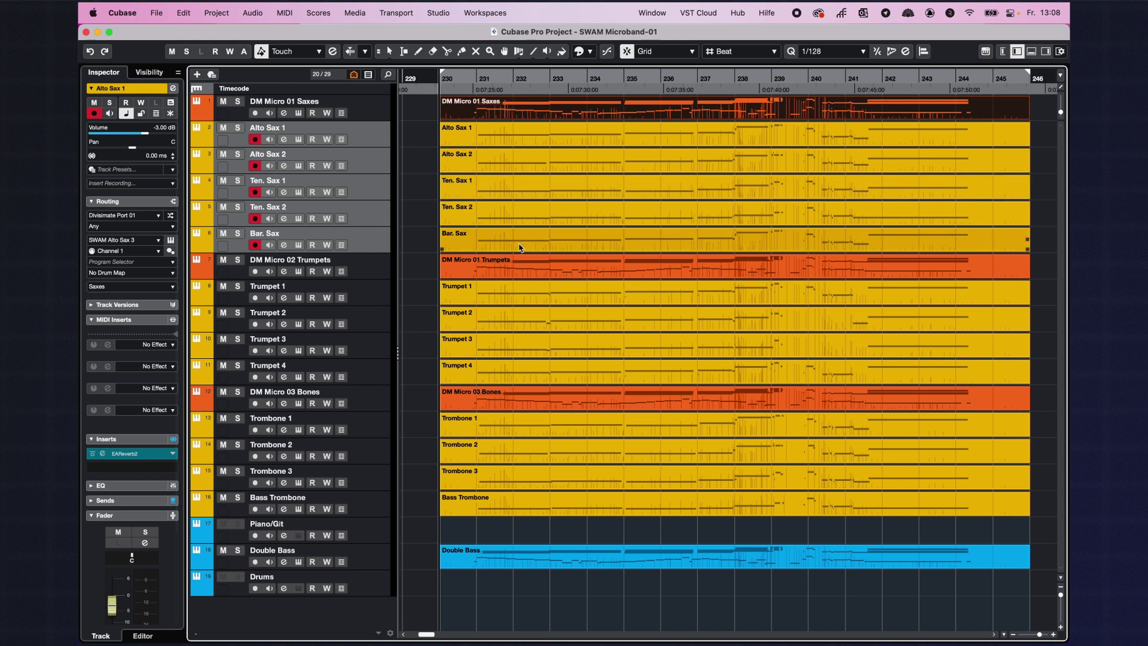
pyautogui.click(429, 214)
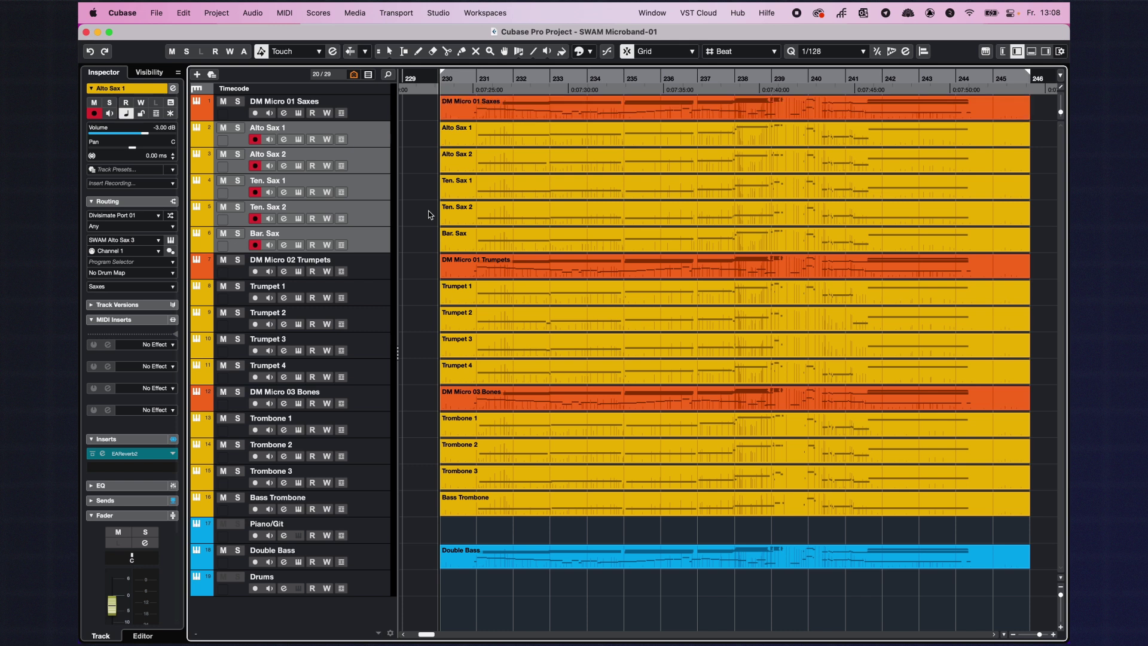
pyautogui.click(369, 240)
pyautogui.keyDown('shift'); pyautogui.click(376, 141); pyautogui.keyUp('shift')
pyautogui.click(390, 245)
pyautogui.click(390, 304)
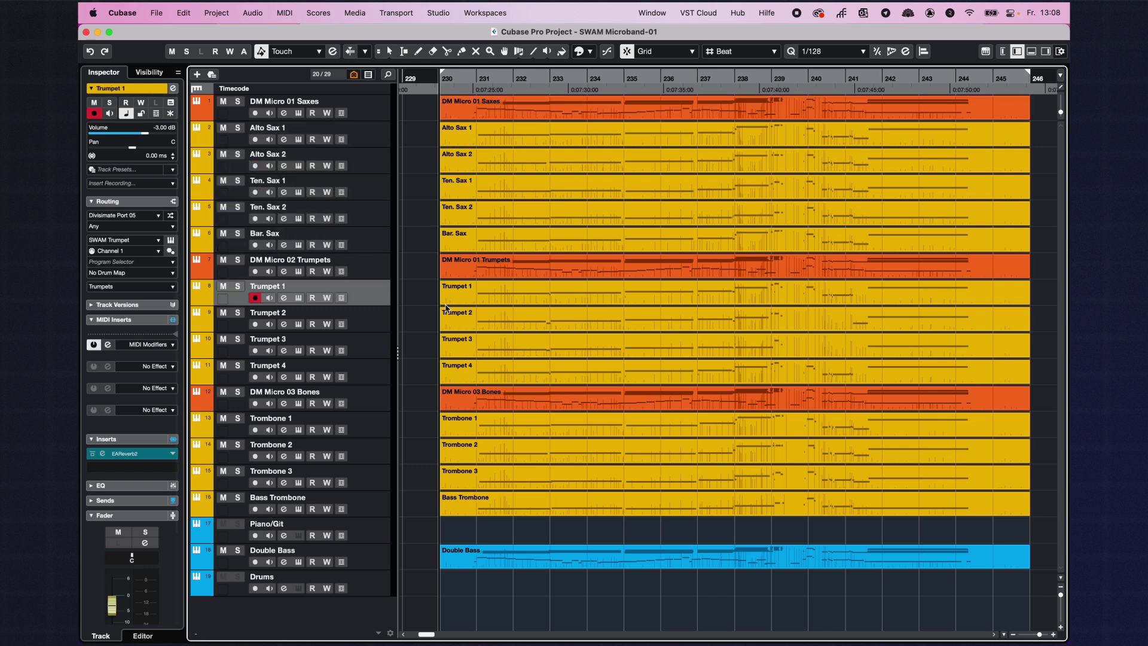
# Step: Open Divisimate Micro on the DM Micro 01 Saxes track and review its port names and the modifiers of the first two ports
pyautogui.click(298, 114)
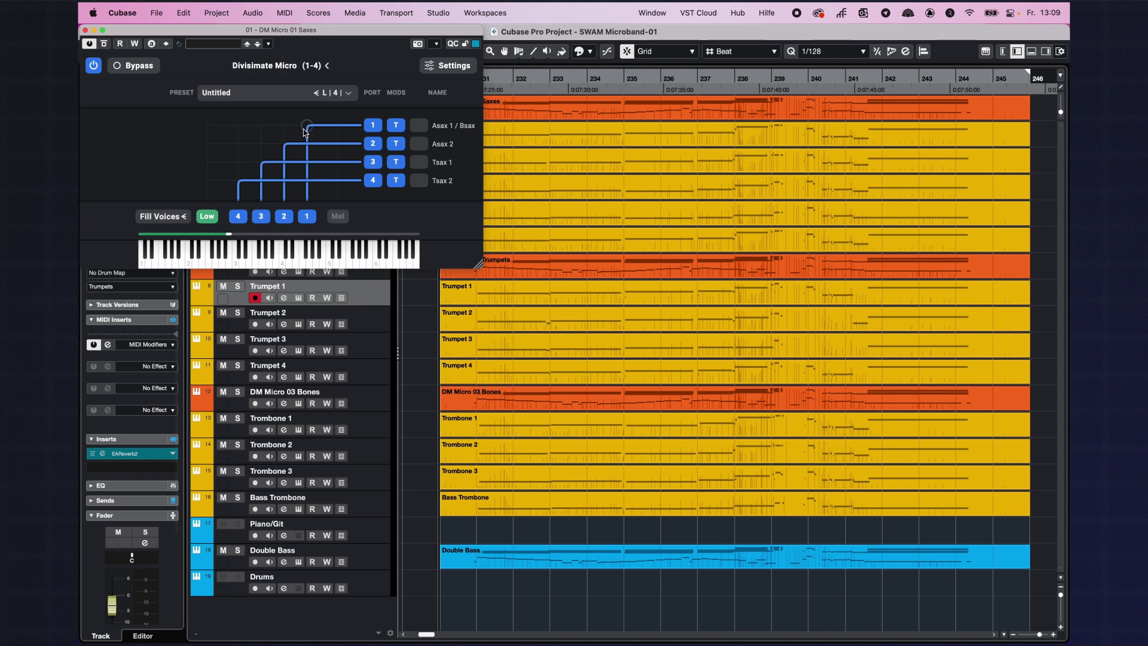
pyautogui.doubleClick(457, 127)
pyautogui.click(418, 106)
pyautogui.click(399, 126)
pyautogui.click(399, 144)
pyautogui.click(398, 144)
pyautogui.click(399, 144)
pyautogui.click(399, 144)
pyautogui.click(398, 144)
pyautogui.click(84, 30)
# Step: Solo the tracks from Alto Sax 1 to Bar. Sax, play the recorded passage and stop it at the end
pyautogui.click(382, 133)
pyautogui.keyDown('shift'); pyautogui.click(382, 238); pyautogui.keyUp('shift')
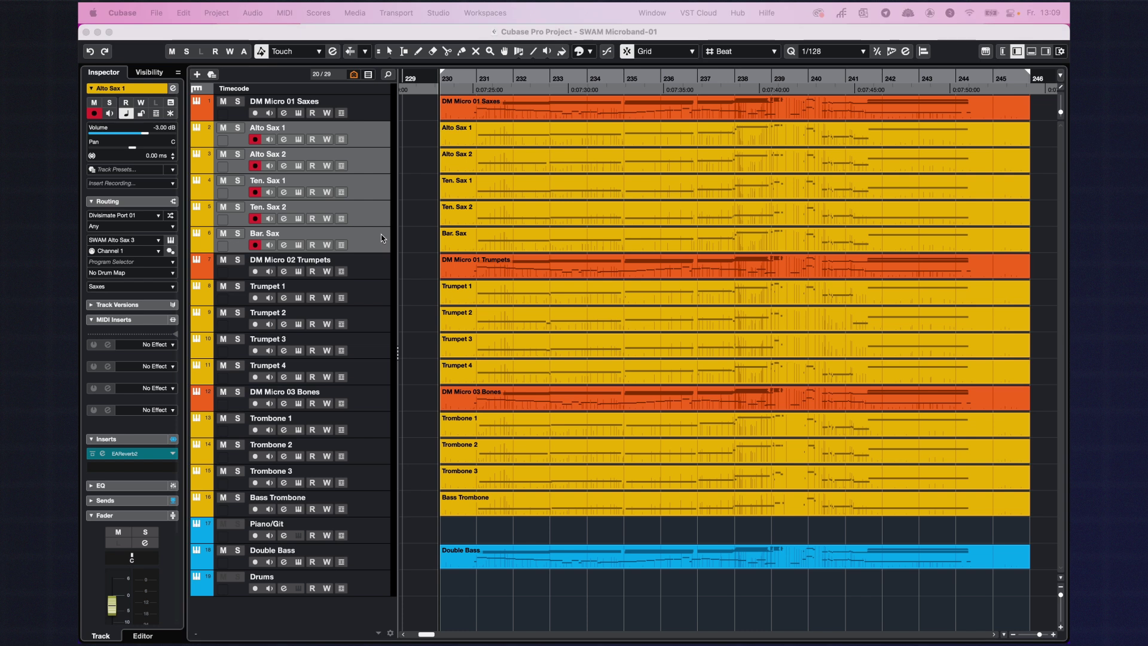
pyautogui.press('s')
pyautogui.press('space')
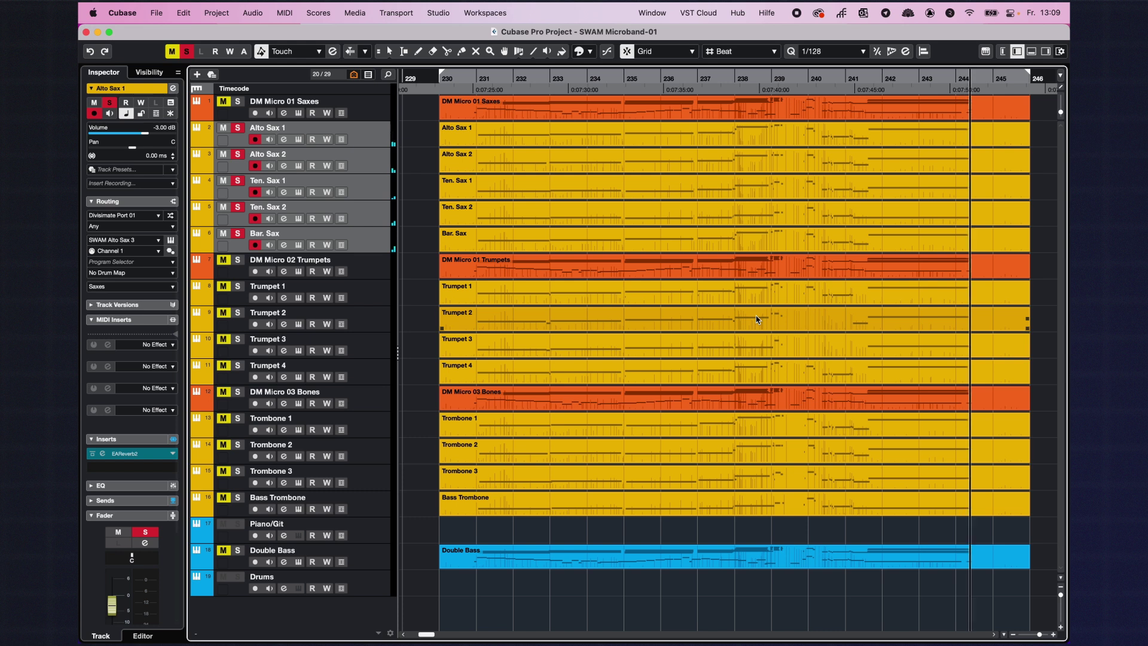
pyautogui.press('space')
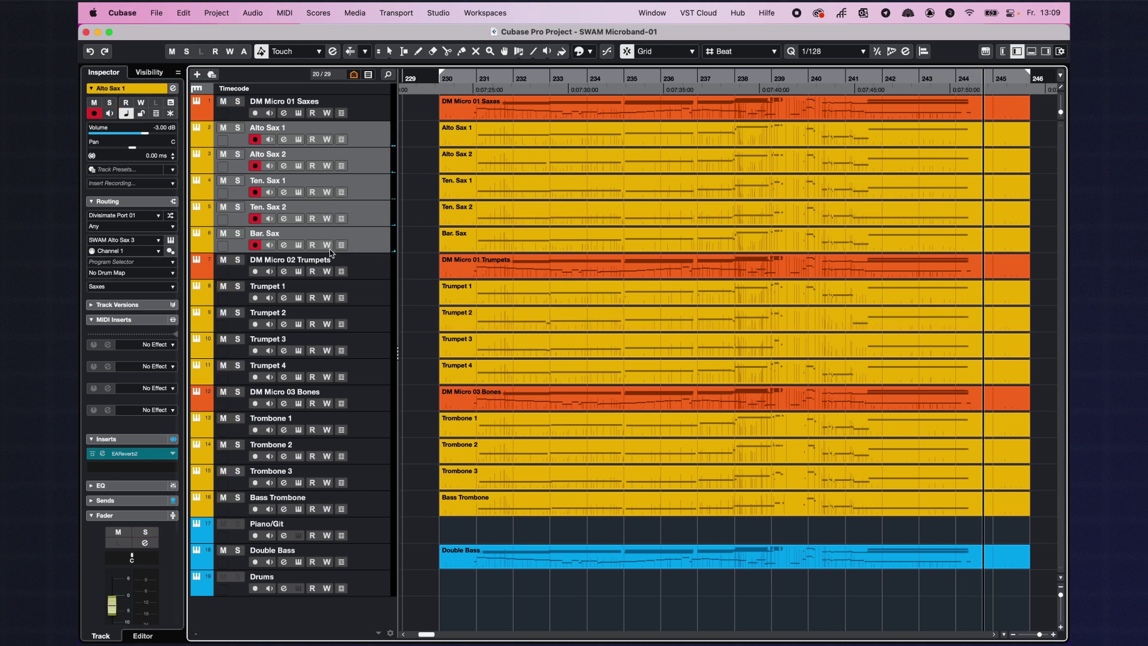
# Step: Open Divisimate Micro on the DM Micro 02 Trumpets track and view the voice assignment modes, keeping Top Down
pyautogui.click(301, 270)
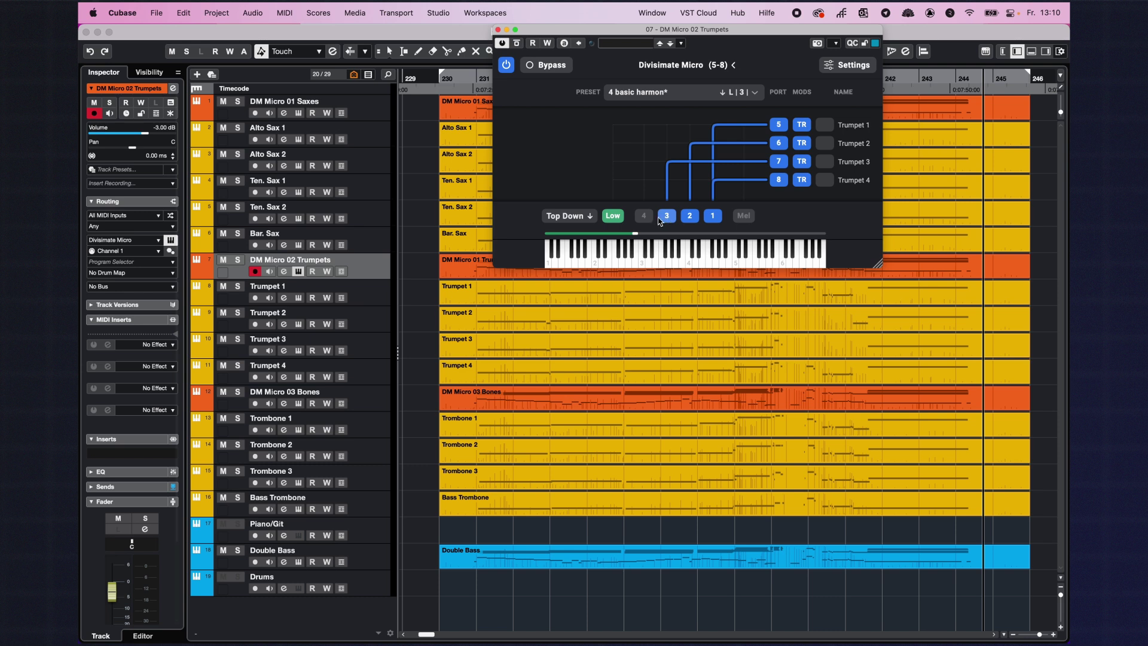
pyautogui.click(574, 216)
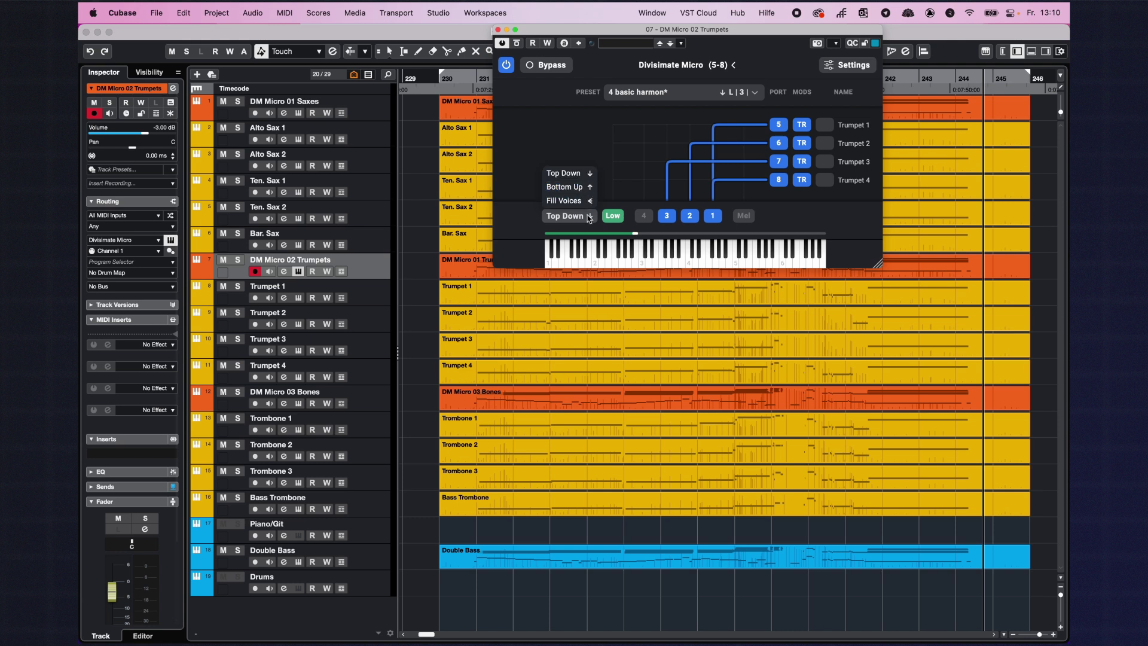
pyautogui.click(589, 218)
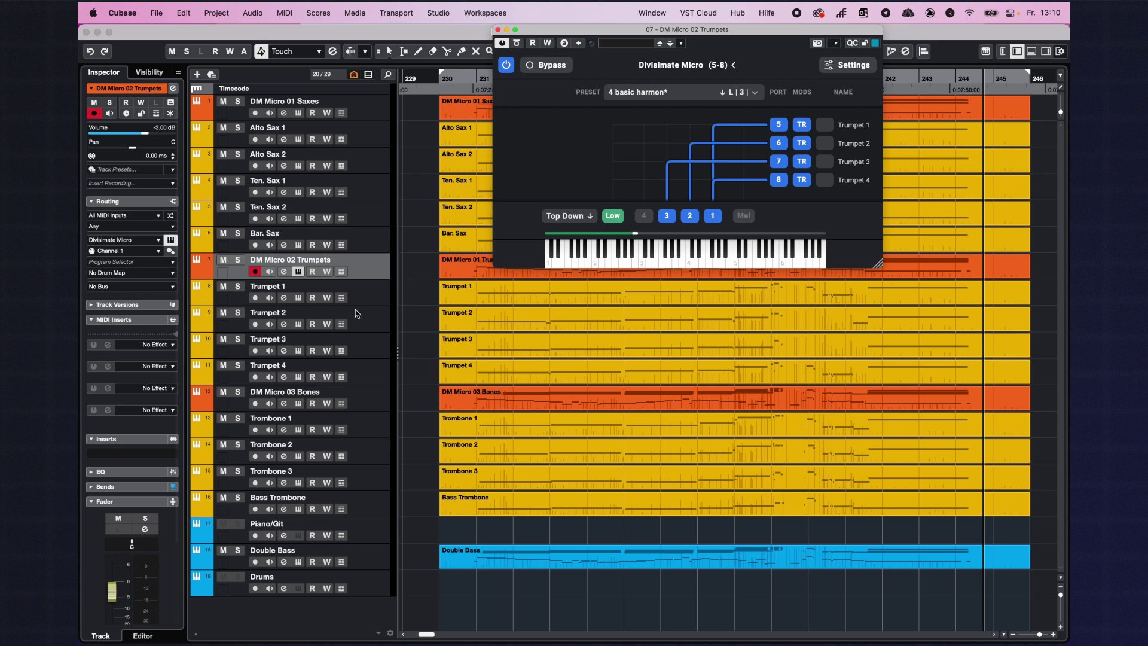
# Step: Solo Trumpet 1 to Trumpet 4, play the passage with the Divisimate Micro window closed, and stop playback
pyautogui.click(381, 291)
pyautogui.keyDown('shift'); pyautogui.click(377, 369); pyautogui.keyUp('shift')
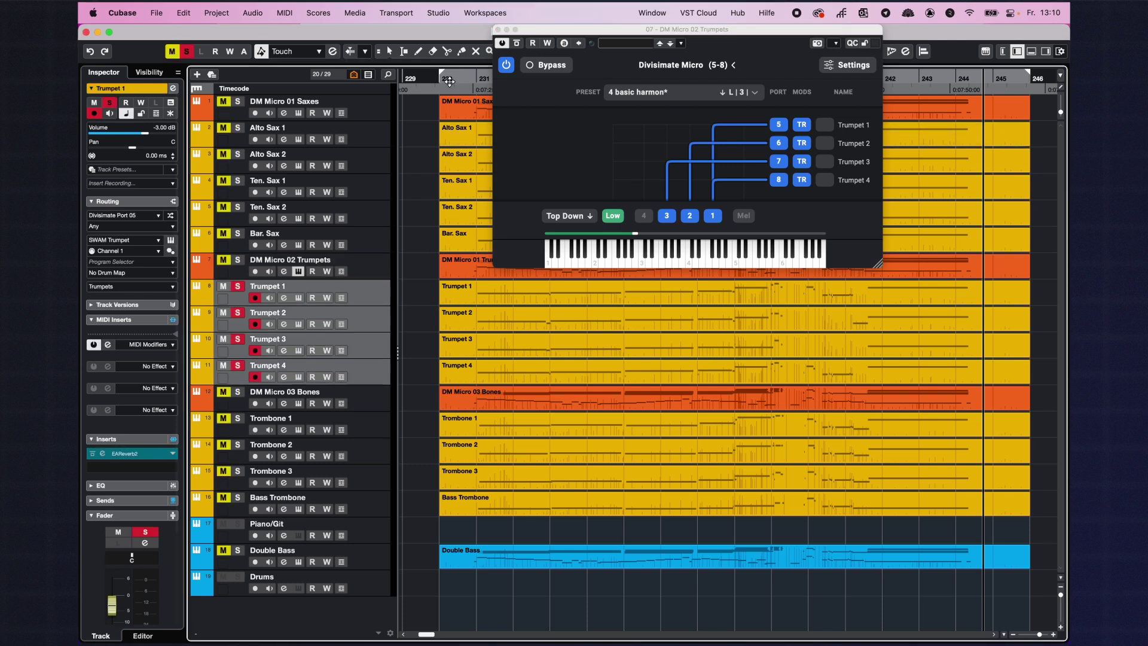
pyautogui.click(498, 30)
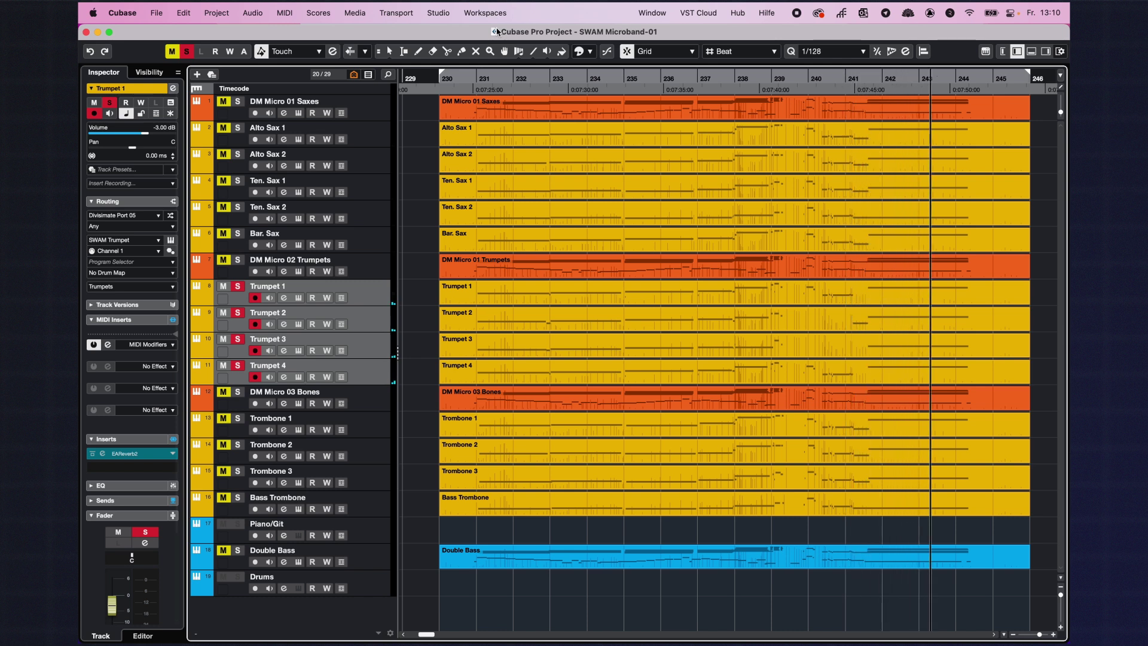
pyautogui.press('space')
# Step: Reopen Divisimate Micro on DM Micro 02 Trumpets and inspect the Trigger settings of Trumpet 1, Trumpet 2 and Trumpet 3
pyautogui.click(298, 271)
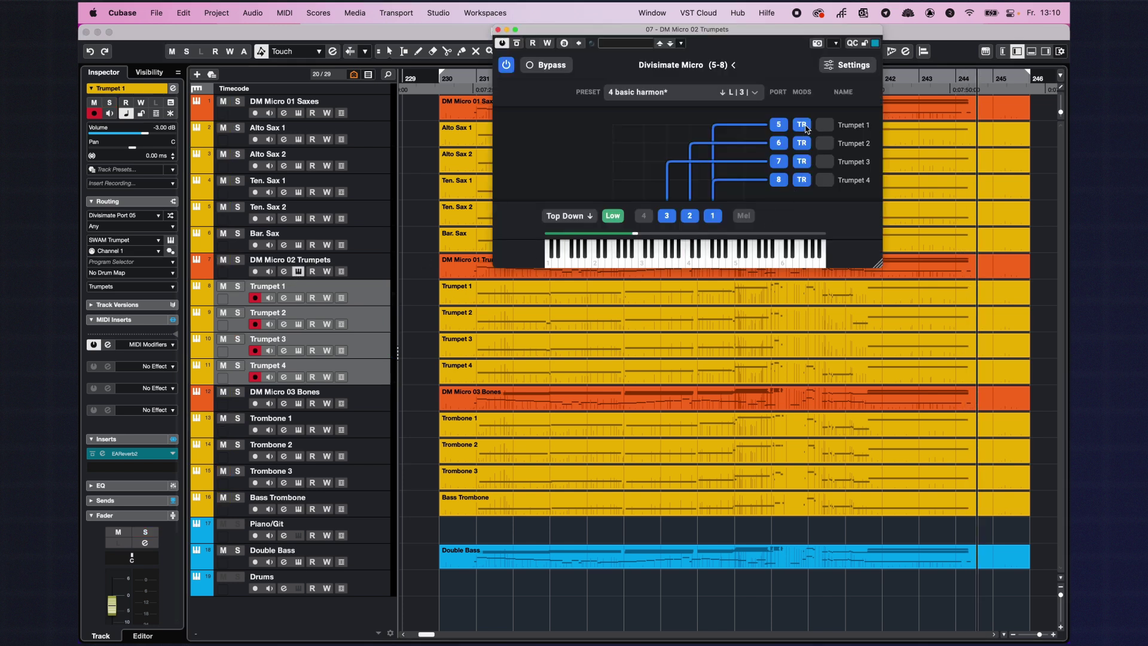
pyautogui.click(801, 125)
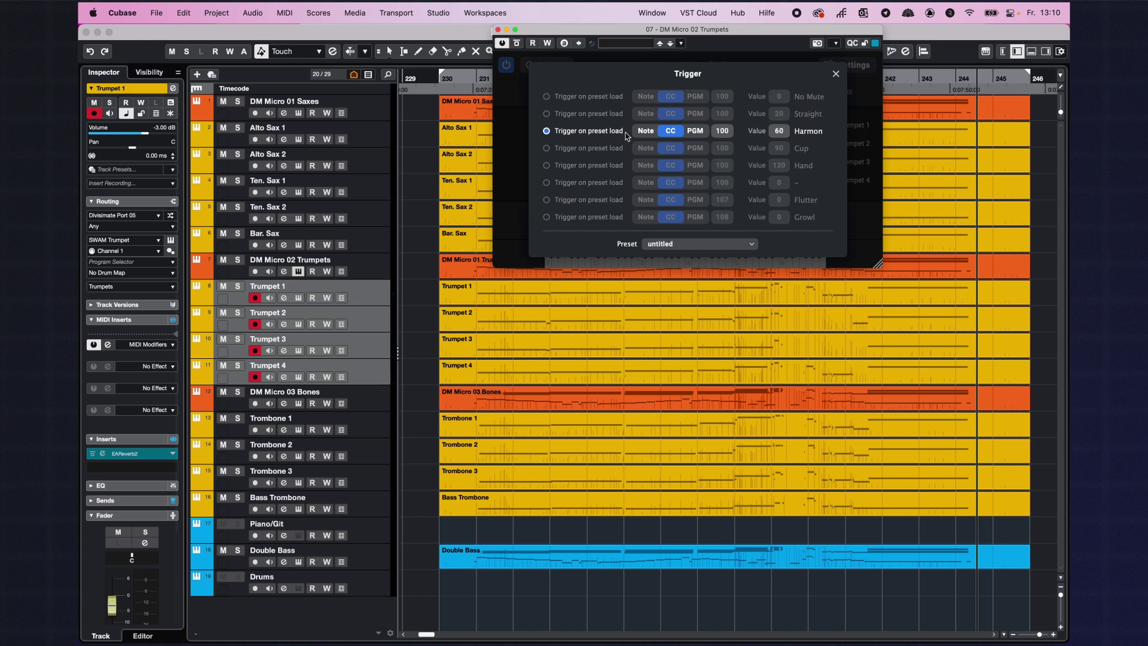
pyautogui.press('Escape')
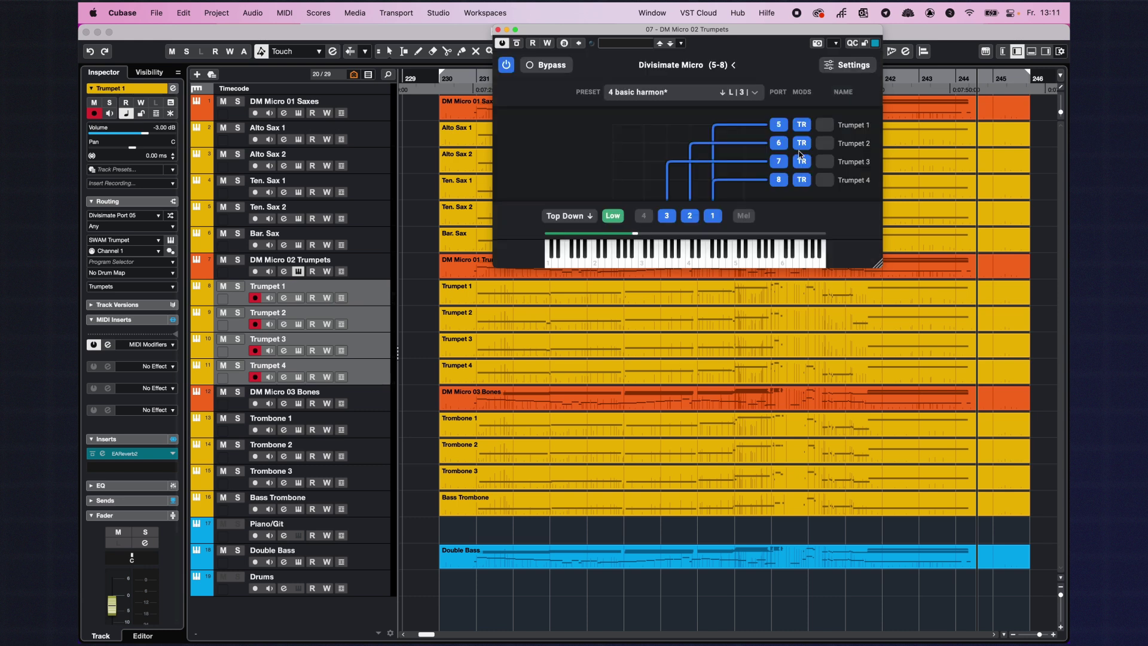
pyautogui.click(804, 147)
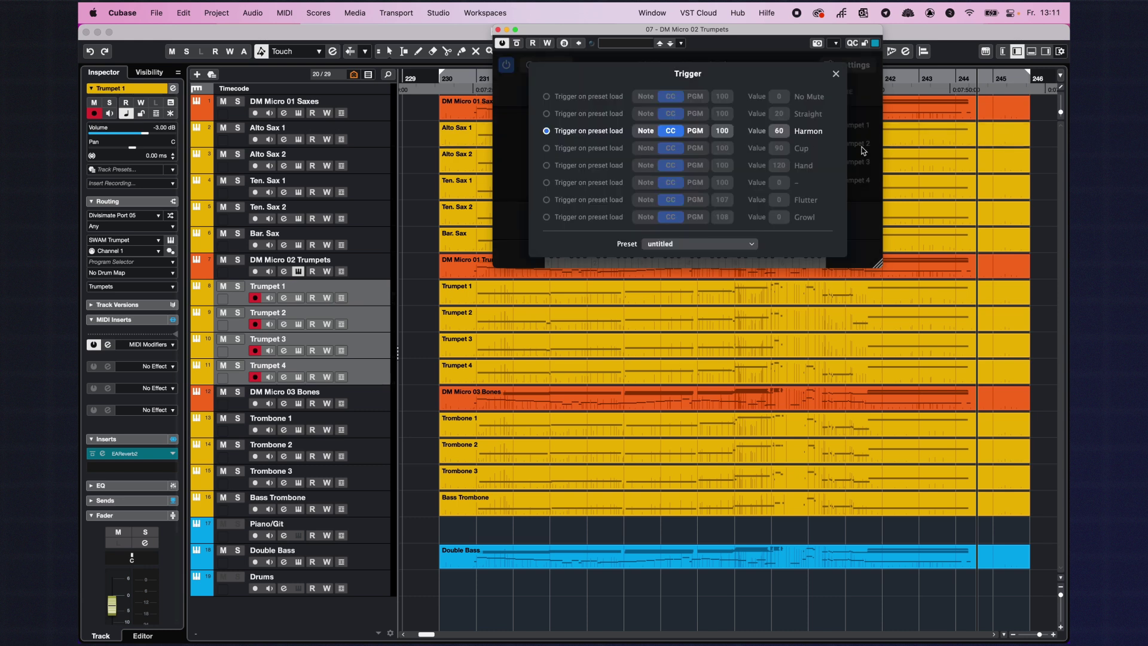
pyautogui.press('Escape')
pyautogui.click(823, 160)
pyautogui.press('Escape')
# Step: Go through the Trigger settings of all four trumpet ports again, starting with the No Mute entry for Trumpet 1
pyautogui.click(799, 128)
pyautogui.click(583, 102)
pyautogui.press('Escape')
pyautogui.click(814, 145)
pyautogui.press('Escape')
pyautogui.click(802, 161)
pyautogui.press('Escape')
pyautogui.click(817, 170)
pyautogui.press('Escape')
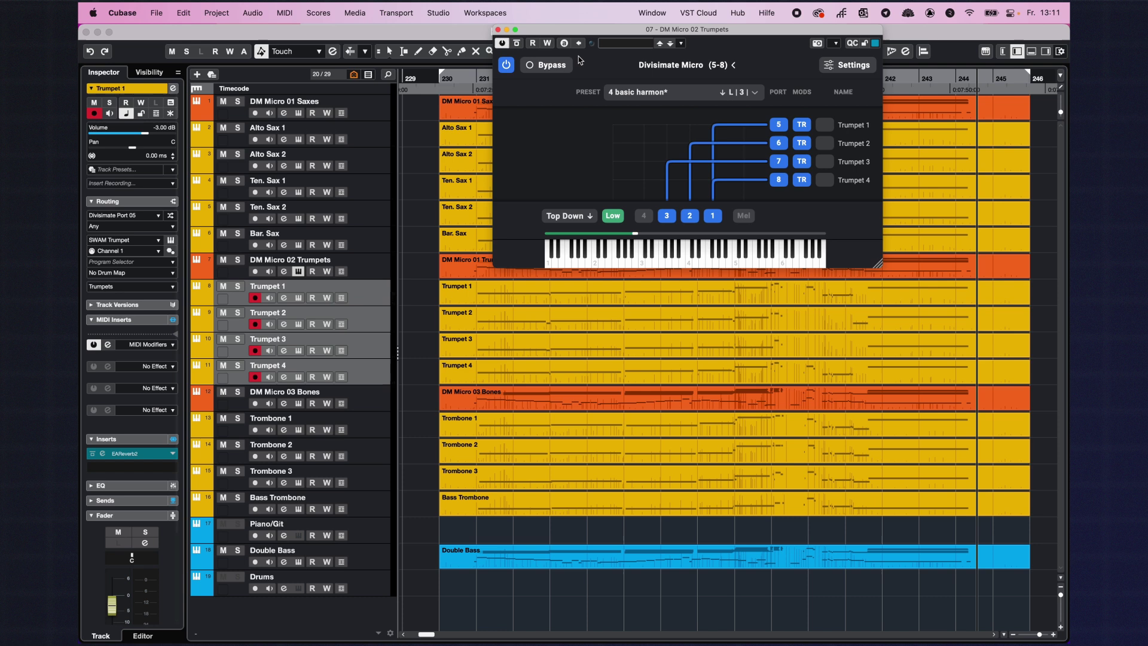
# Step: Close the Divisimate Micro window and play the soloed Trumpet 1 to Trumpet 4 tracks from bar 238
pyautogui.click(498, 30)
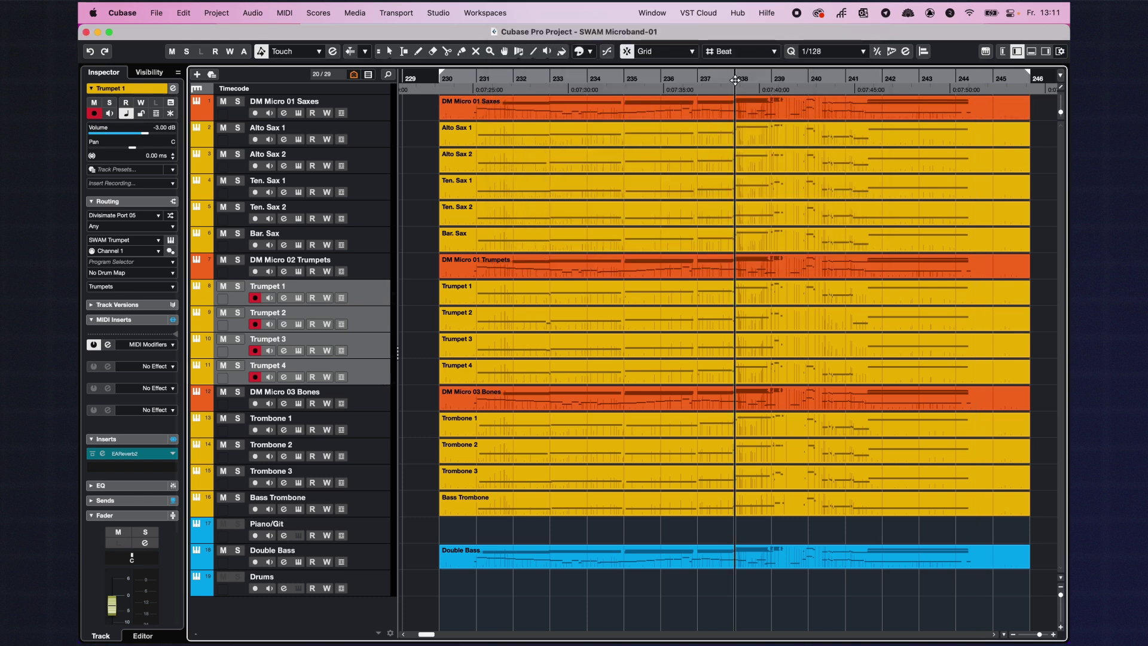
pyautogui.press('s')
pyautogui.press('space')
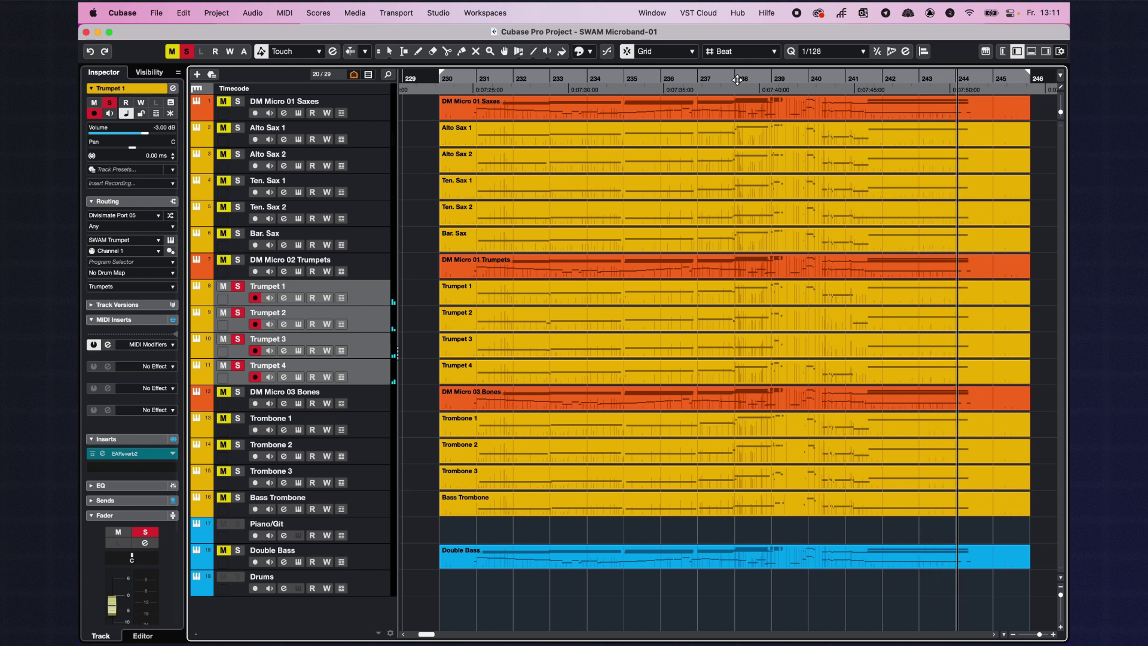
# Step: Stop playback, clear the trumpet solos, and briefly check the Divisimate Micro window on DM Micro 02 Trumpets before closing it
pyautogui.press('space')
pyautogui.hotkey('ctrl', 'shift', 'm')
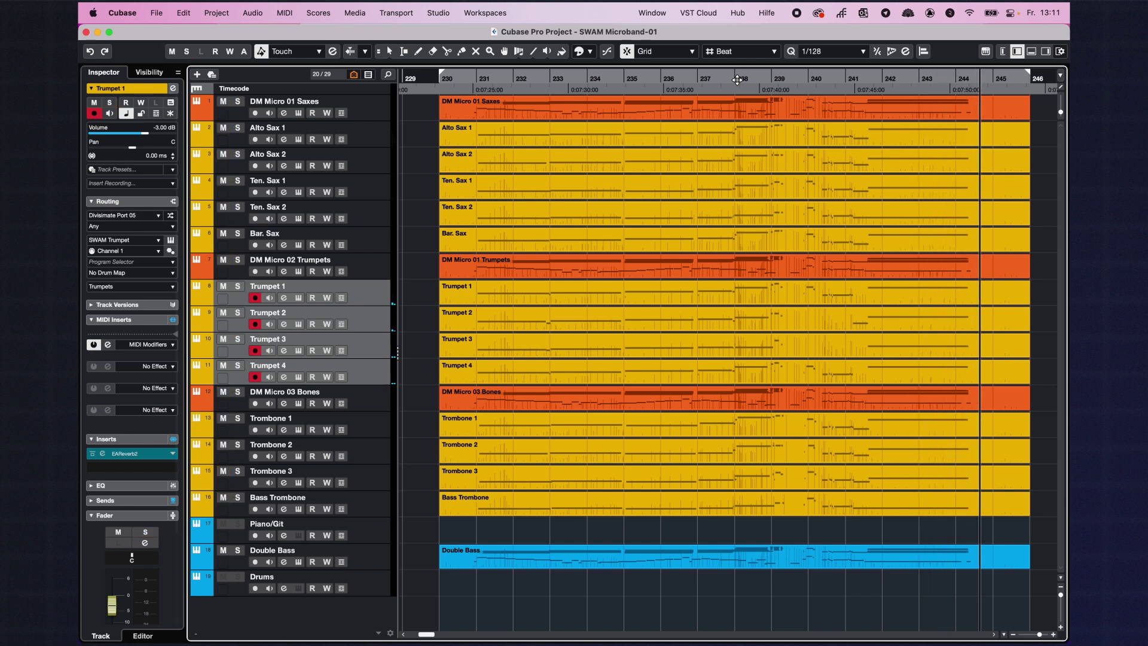
pyautogui.click(299, 271)
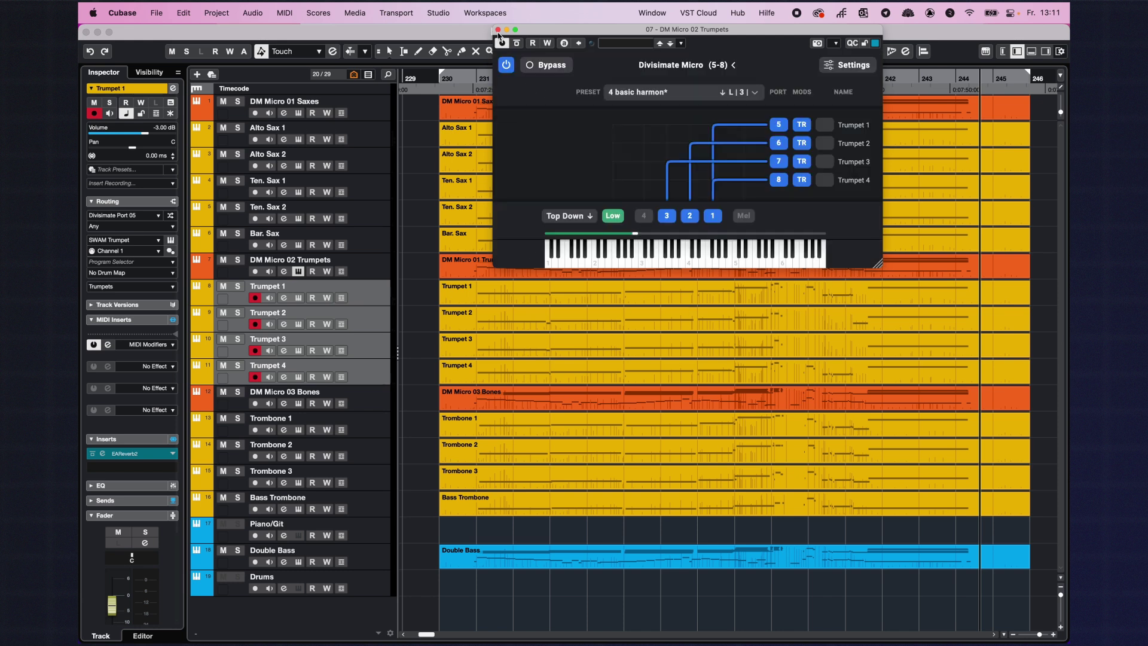
pyautogui.click(498, 30)
# Step: Open Divisimate Micro on DM Micro 03 Bones and inspect the Trigger settings of the trombone ports
pyautogui.click(299, 404)
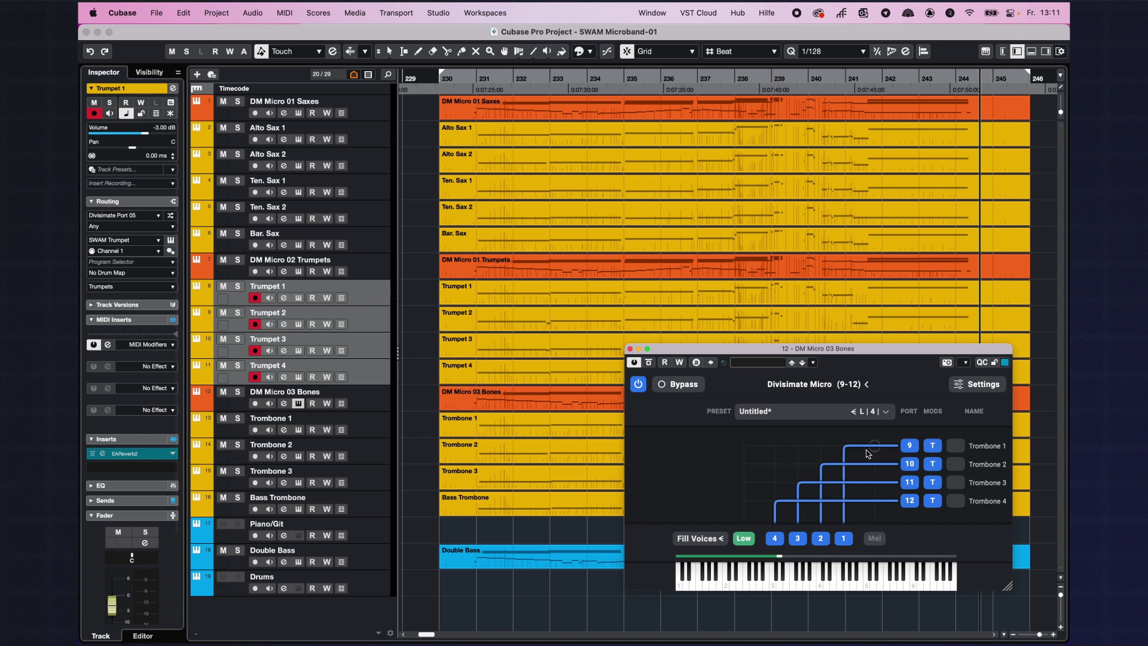
pyautogui.click(932, 446)
pyautogui.click(935, 462)
pyautogui.click(933, 466)
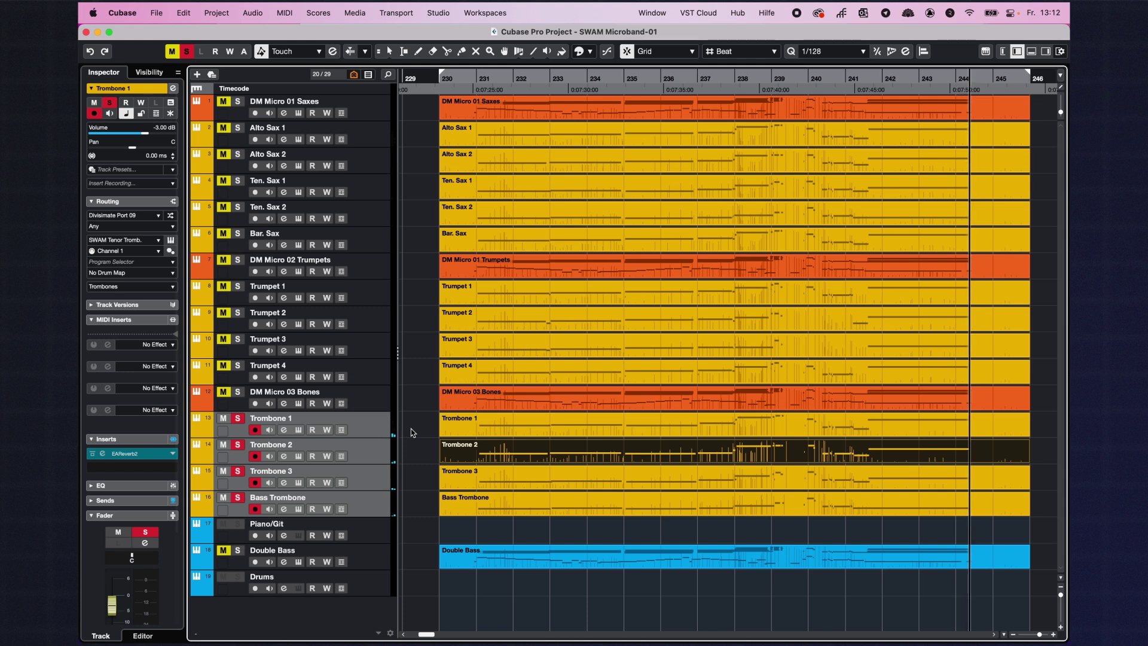
# Step: Select the section tracks in turn: Trumpet 1 to 4, Alto Sax 1 to Ten. Sax 2, and Trombone 1 to Bass Trombone
pyautogui.click(617, 472)
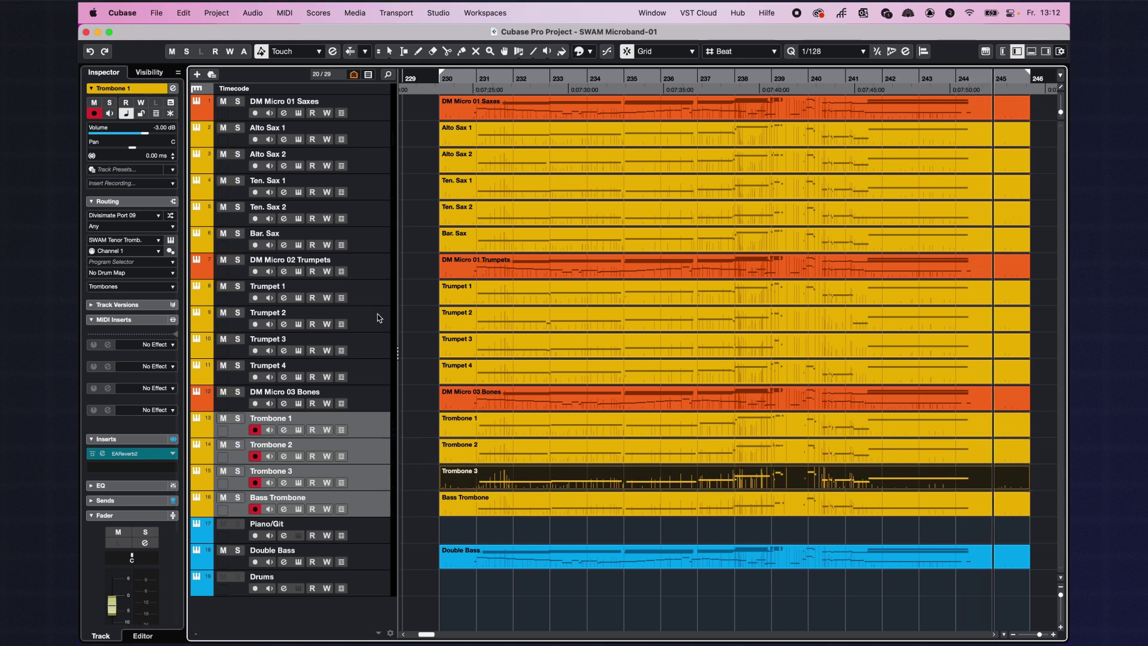
pyautogui.click(388, 294)
pyautogui.keyDown('shift'); pyautogui.click(383, 375); pyautogui.keyUp('shift')
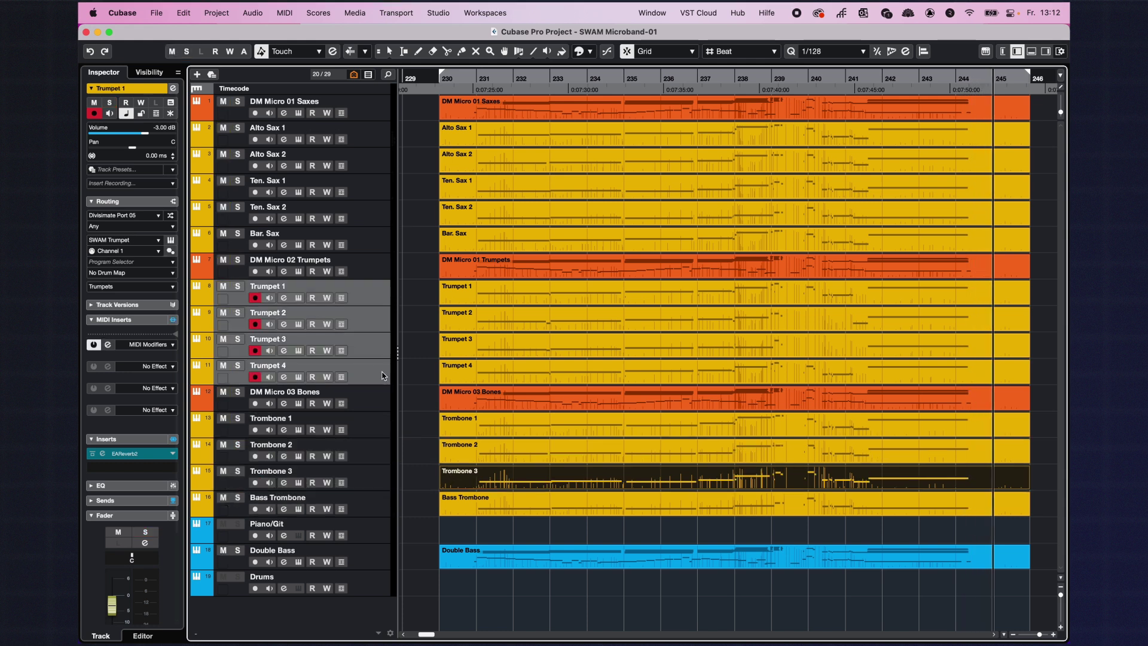
pyautogui.click(383, 423)
pyautogui.click(376, 134)
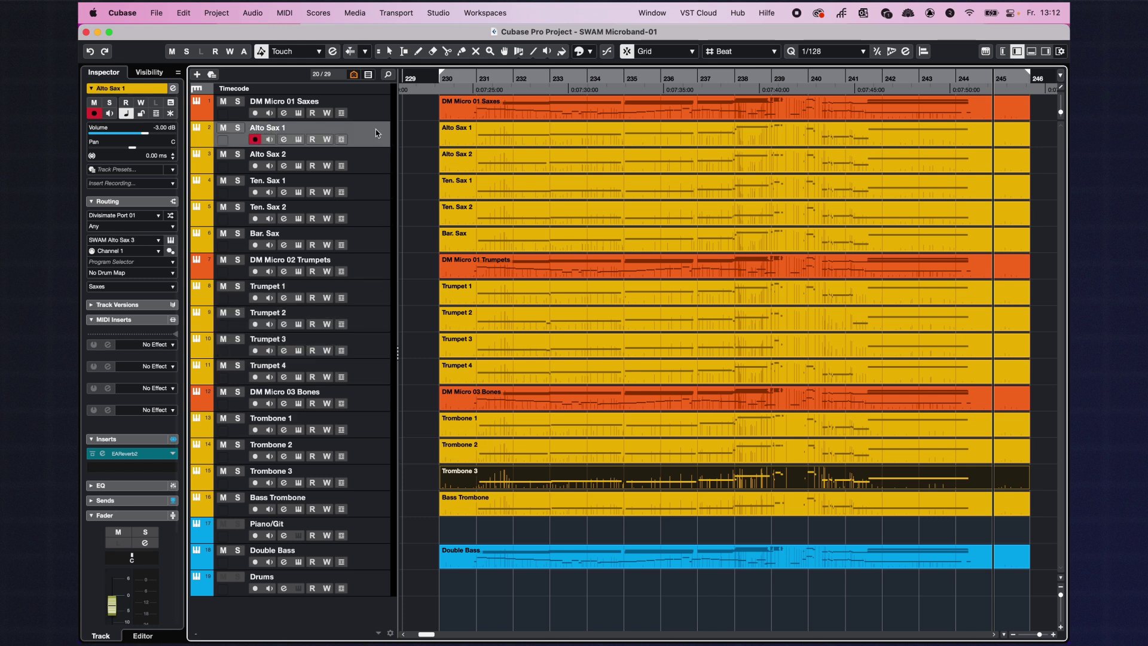
pyautogui.keyDown('shift'); pyautogui.click(389, 216); pyautogui.keyUp('shift')
pyautogui.click(372, 435)
pyautogui.keyDown('shift'); pyautogui.click(371, 500); pyautogui.keyUp('shift')
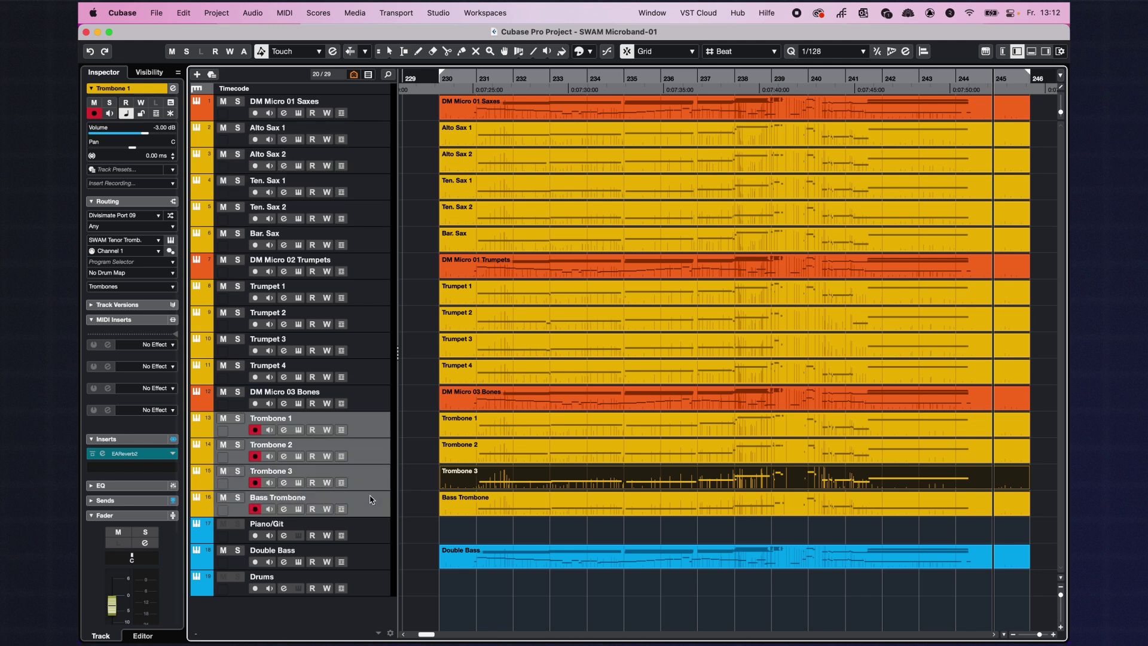
# Step: Select the Bar. Sax track and play the full arrangement from bar 230
pyautogui.click(394, 239)
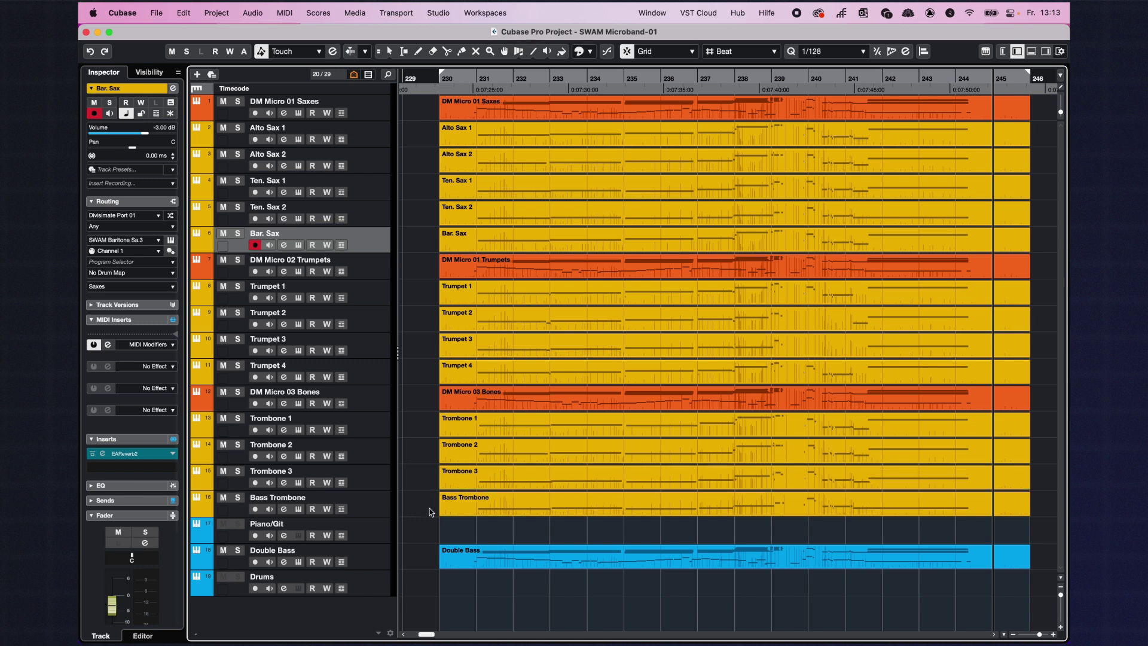
pyautogui.click(444, 87)
pyautogui.press('space')
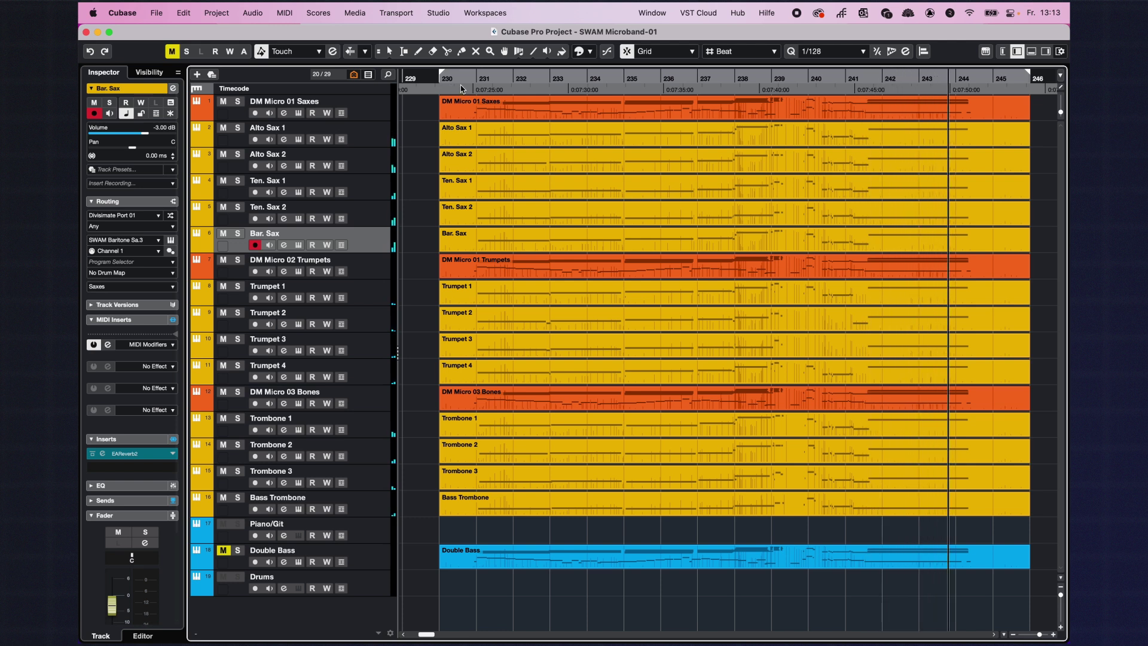
# Step: Open the Divisimate Micro windows of DM Micro 01 Saxes, DM Micro 02 Trumpets and DM Micro 03 Bones together
pyautogui.click(298, 113)
pyautogui.click(299, 273)
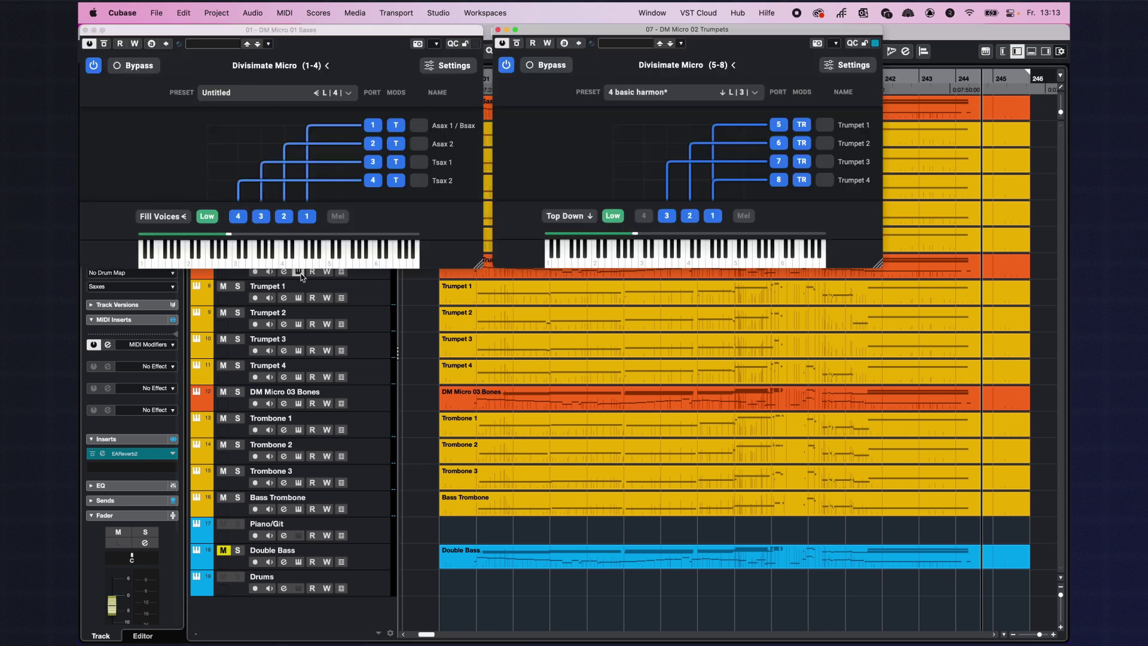
pyautogui.click(298, 404)
# Step: Compare the Humanization settings for Note Timing and Velocity in all three Divisimate Micro windows, closing each Settings view again
pyautogui.click(444, 73)
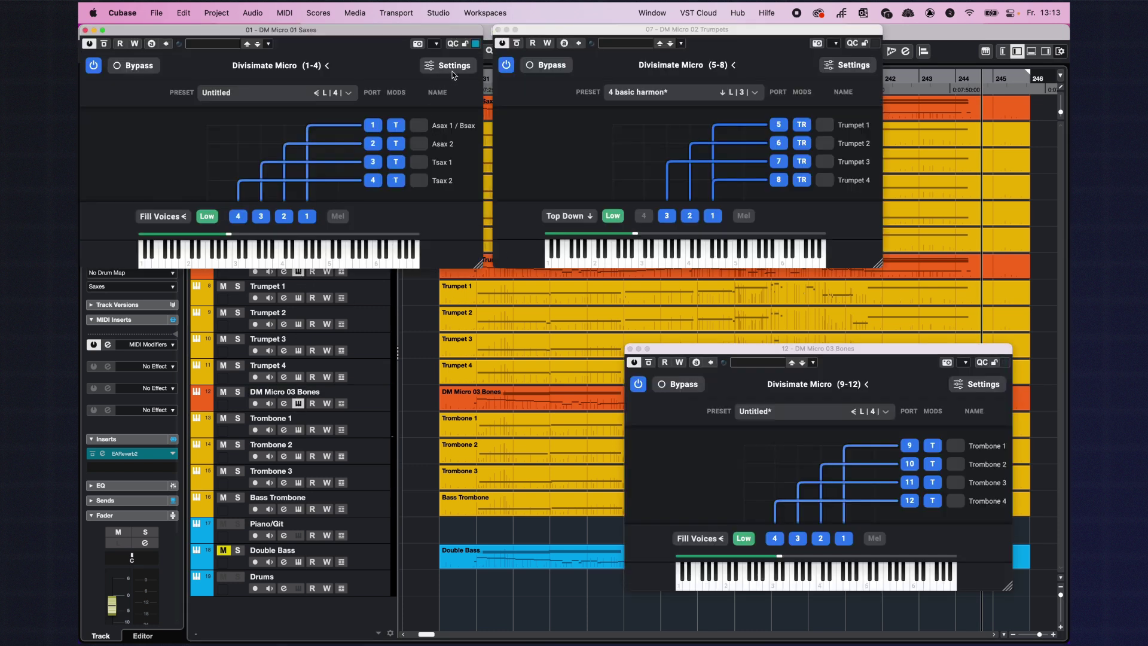
pyautogui.click(453, 67)
pyautogui.click(967, 388)
pyautogui.click(970, 387)
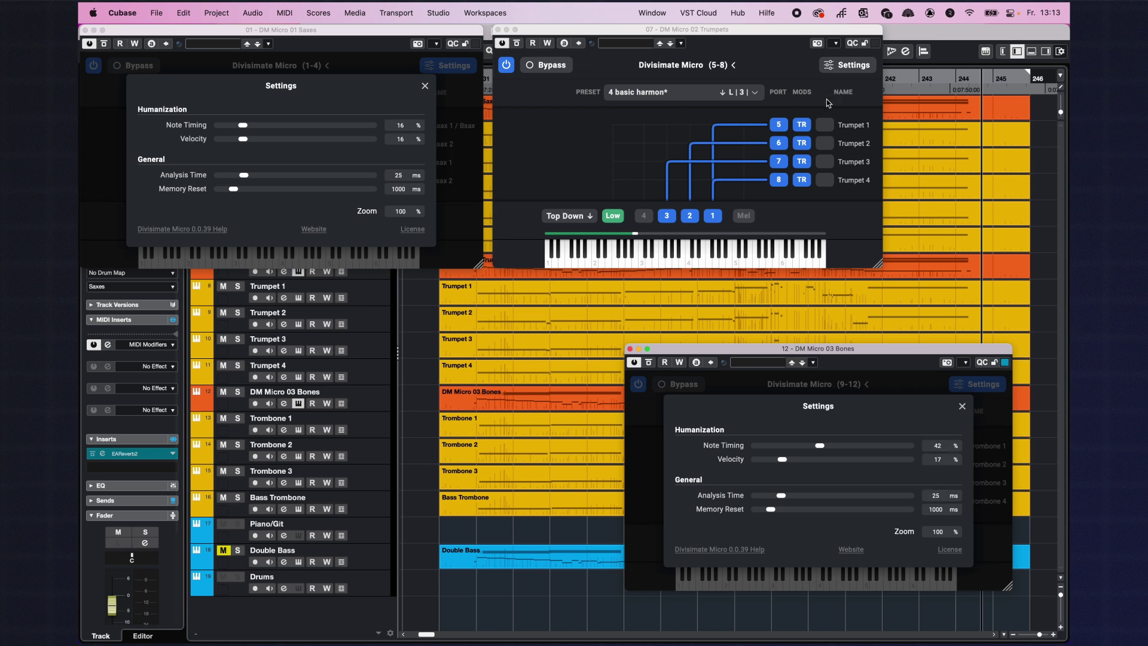
pyautogui.click(857, 71)
pyautogui.click(857, 71)
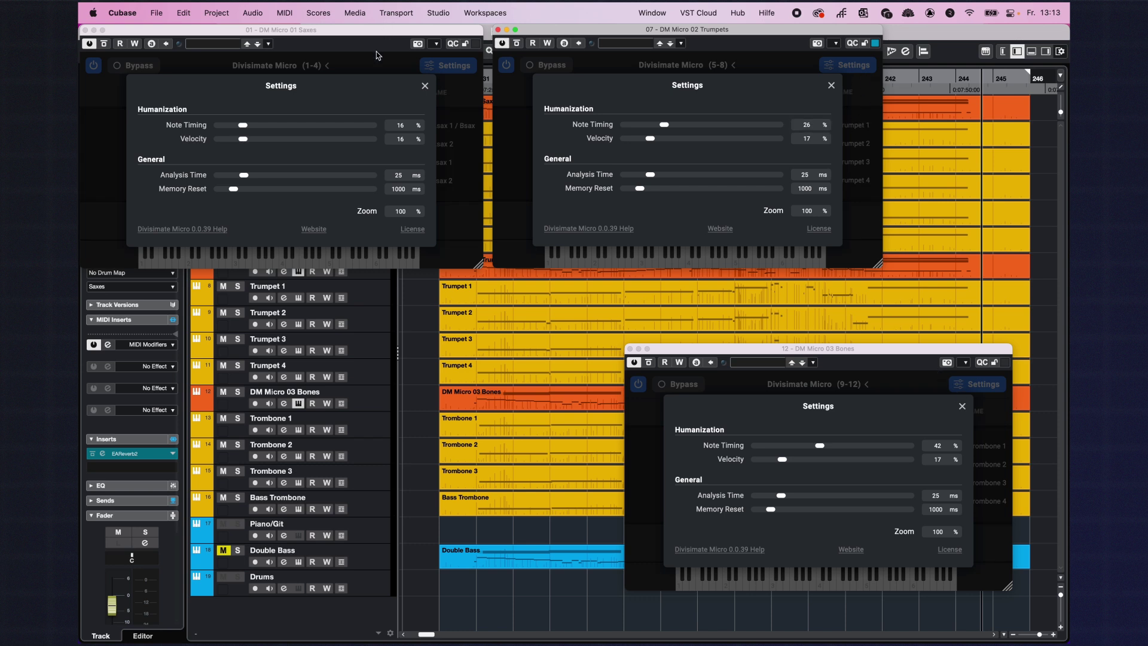
pyautogui.click(461, 95)
pyautogui.click(513, 109)
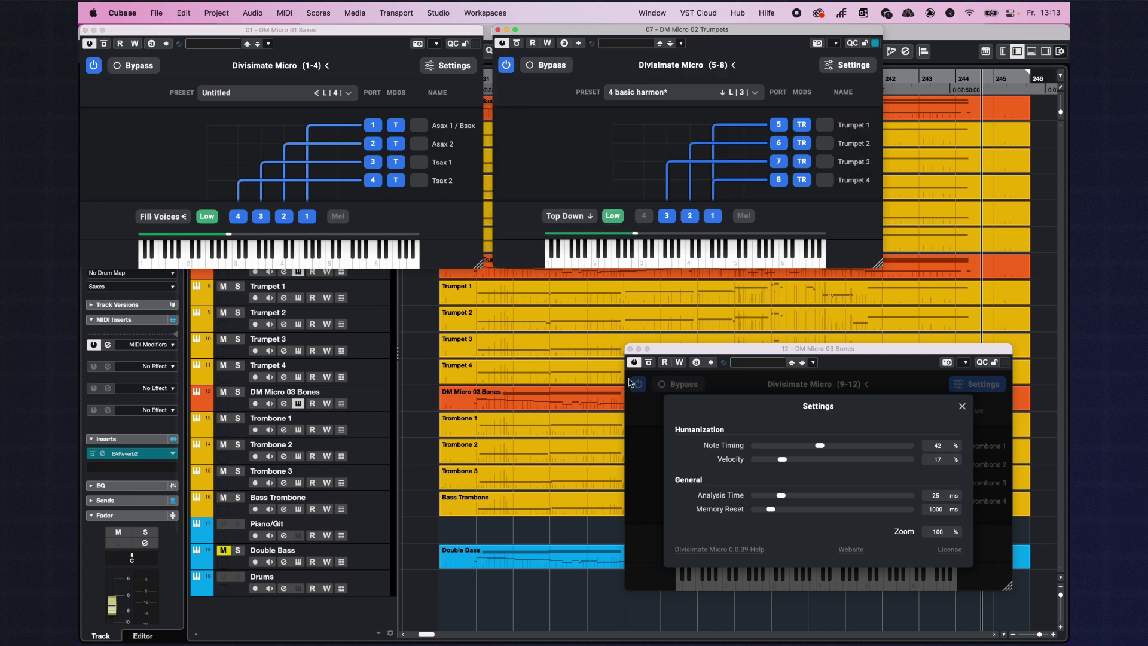
pyautogui.click(631, 412)
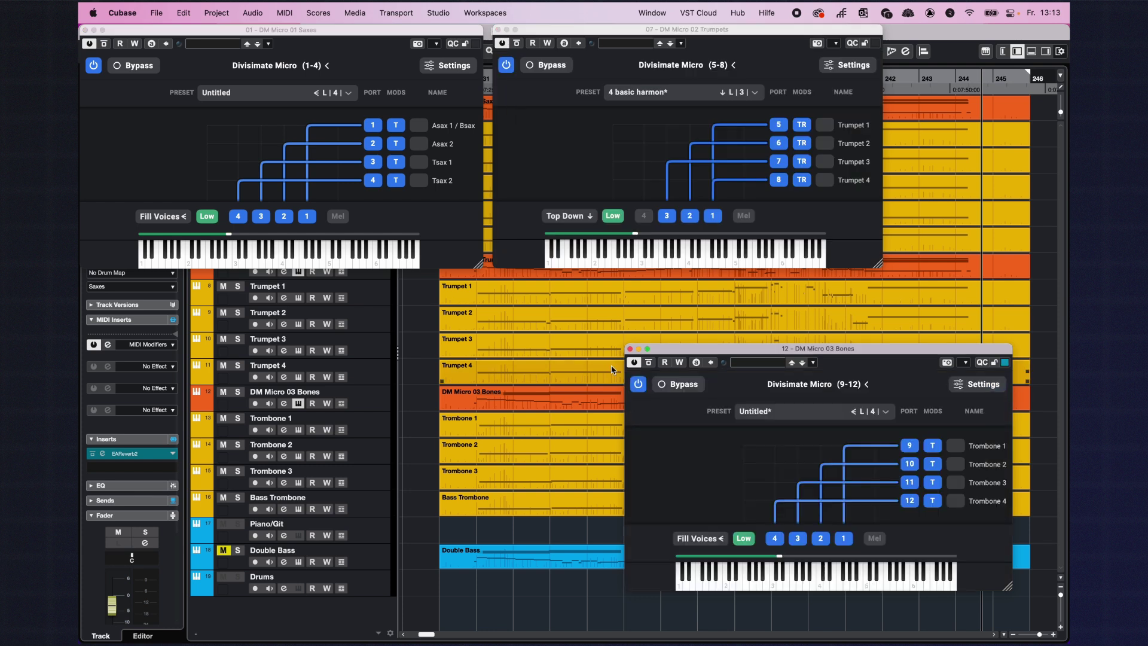
# Step: Close the Divisimate Micro windows of the saxes, trumpets and bones
pyautogui.click(85, 30)
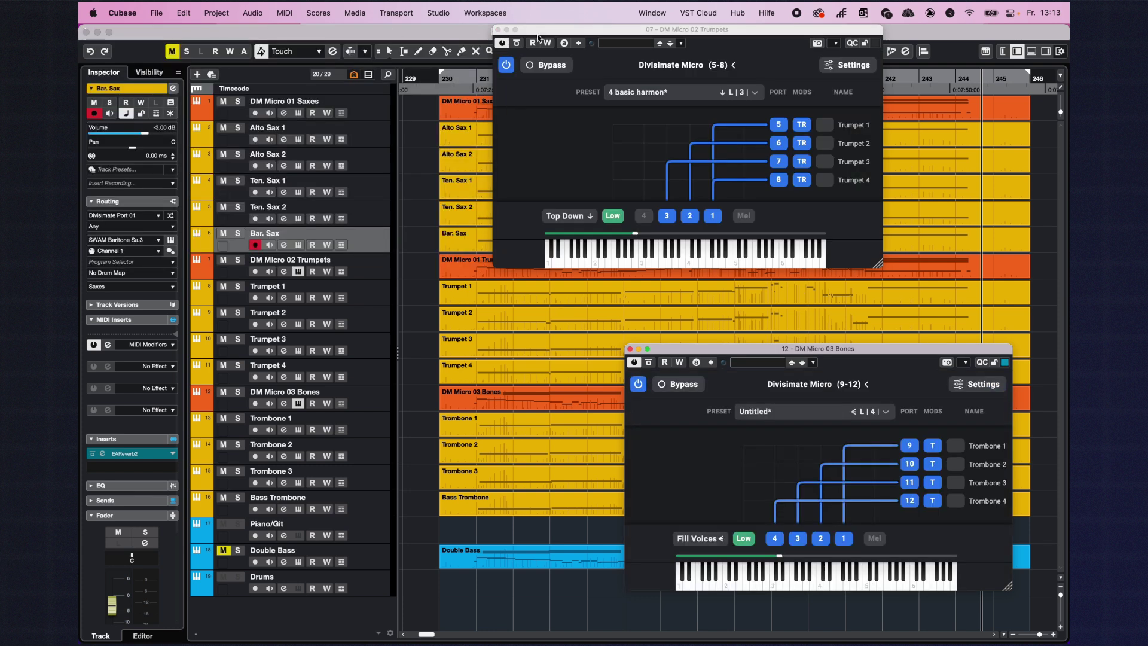
pyautogui.click(498, 29)
pyautogui.click(629, 349)
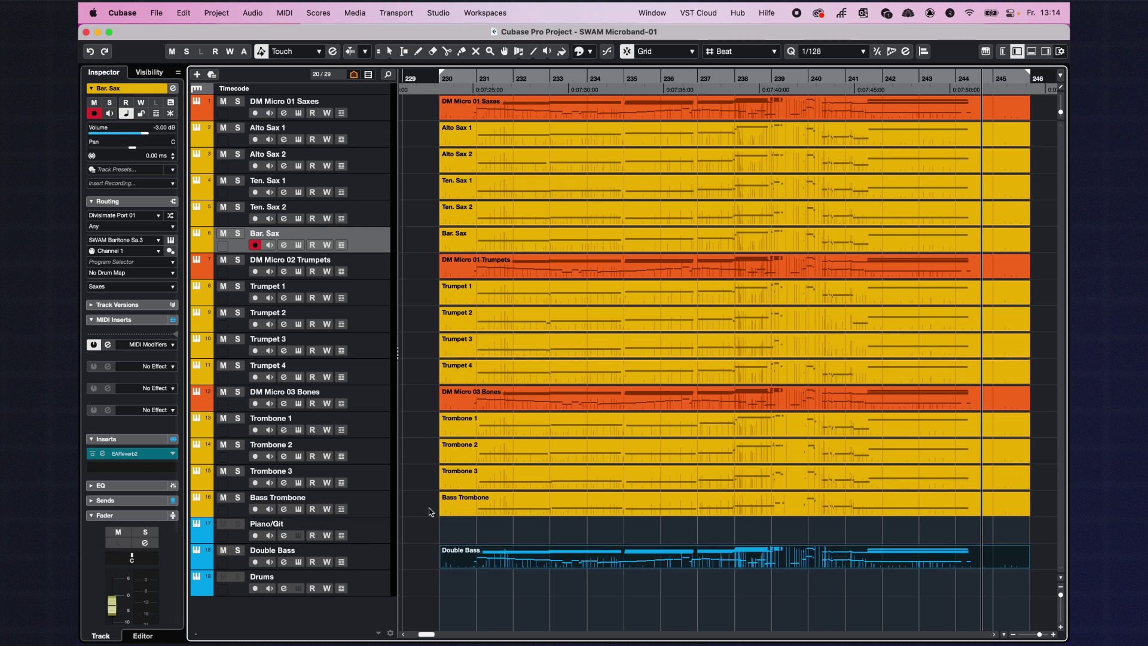
# Step: Reopen Divisimate Micro on DM Micro 01 Saxes, DM Micro 02 Trumpets and DM Micro 03 Bones and examine each Low note range
pyautogui.click(299, 117)
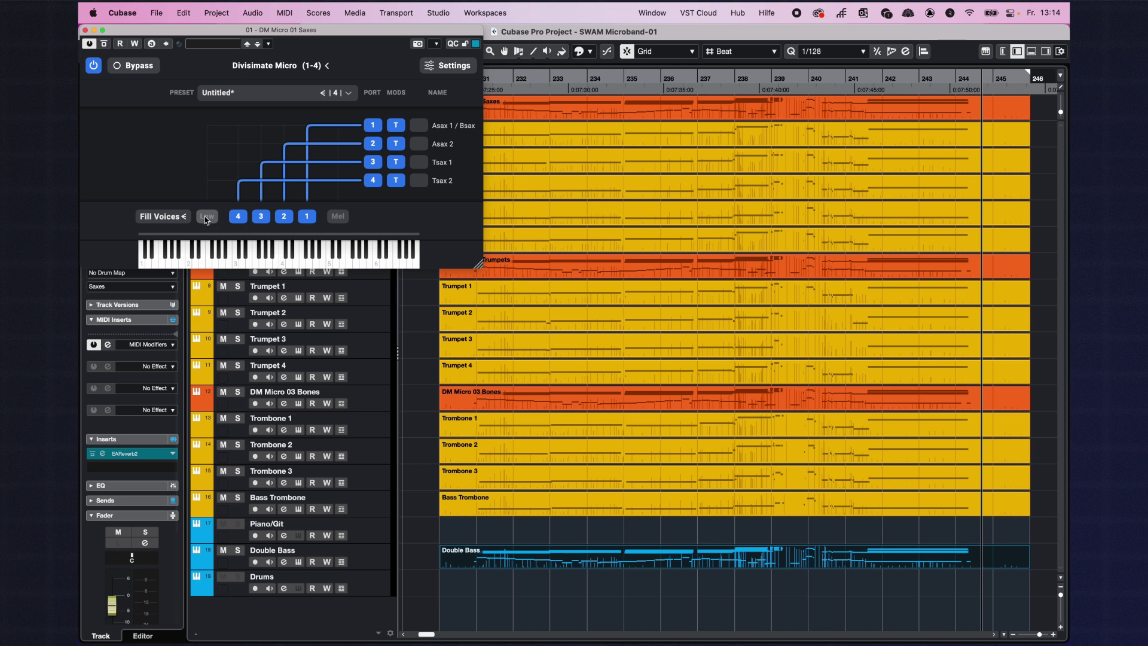
pyautogui.click(299, 272)
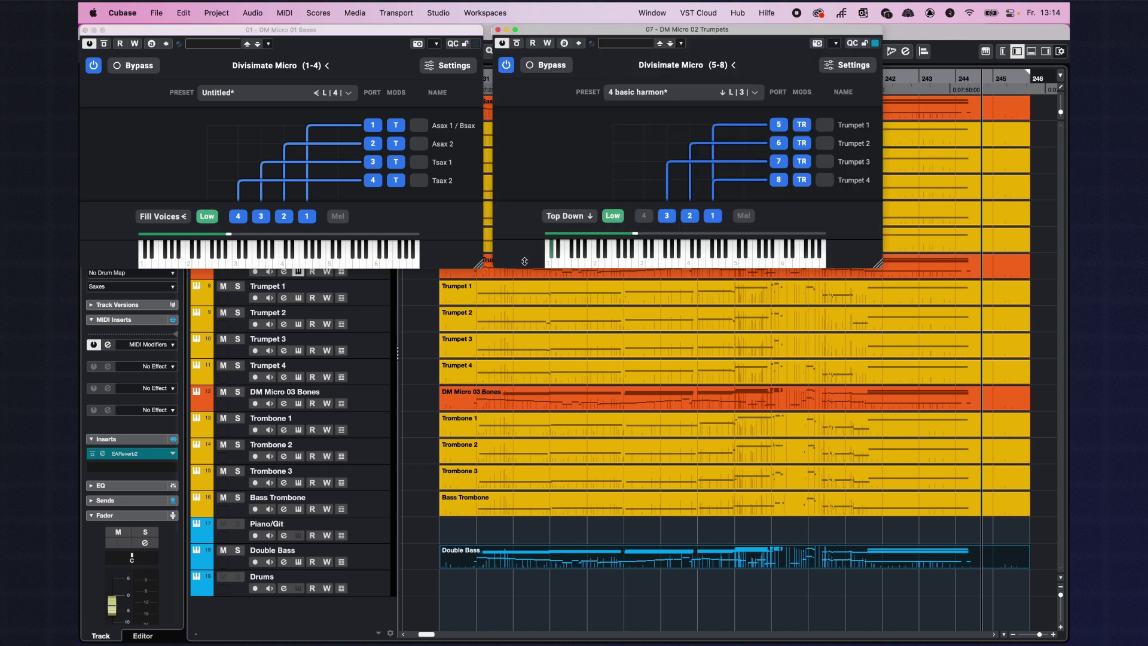
pyautogui.click(298, 404)
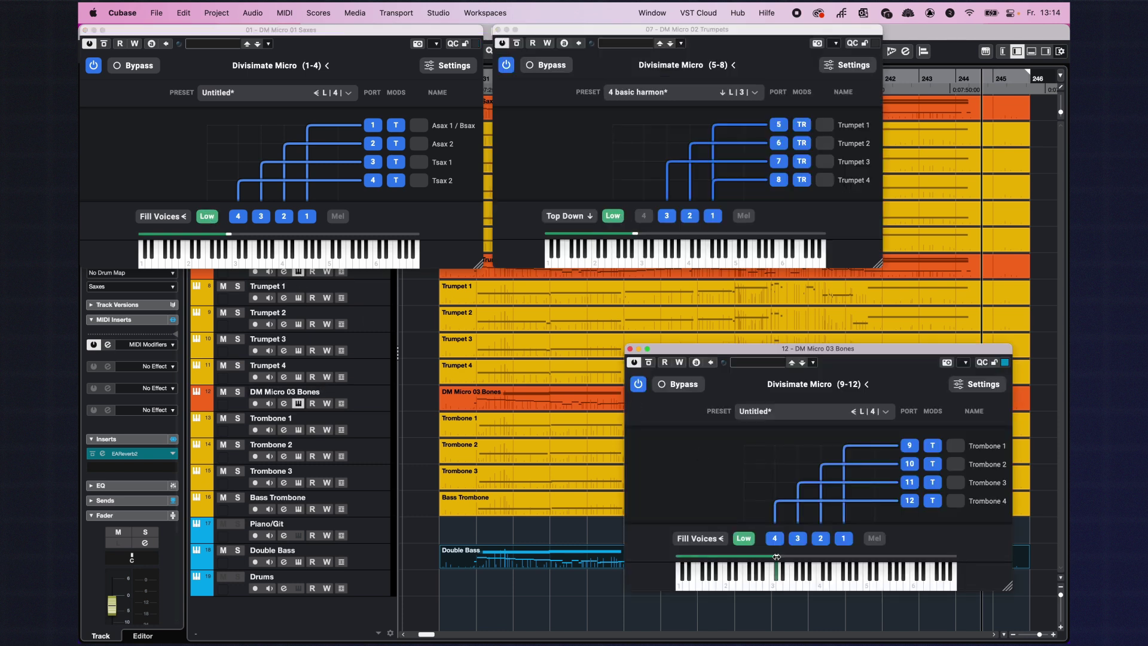